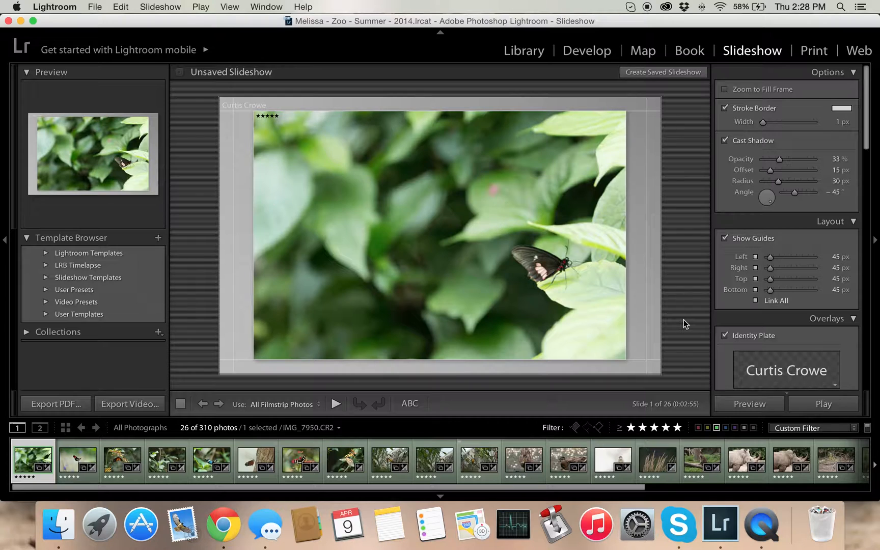
left_click(838, 126)
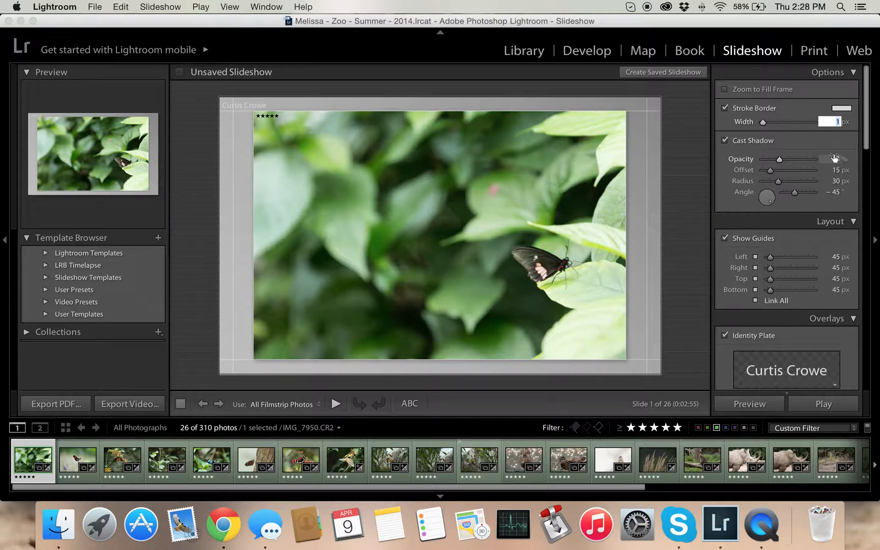
left_click(745, 55)
key("d")
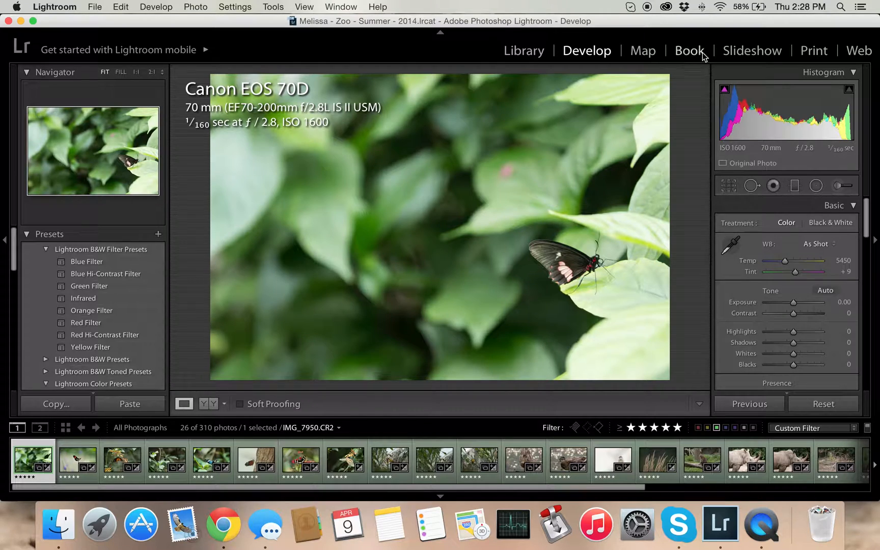
left_click(735, 54)
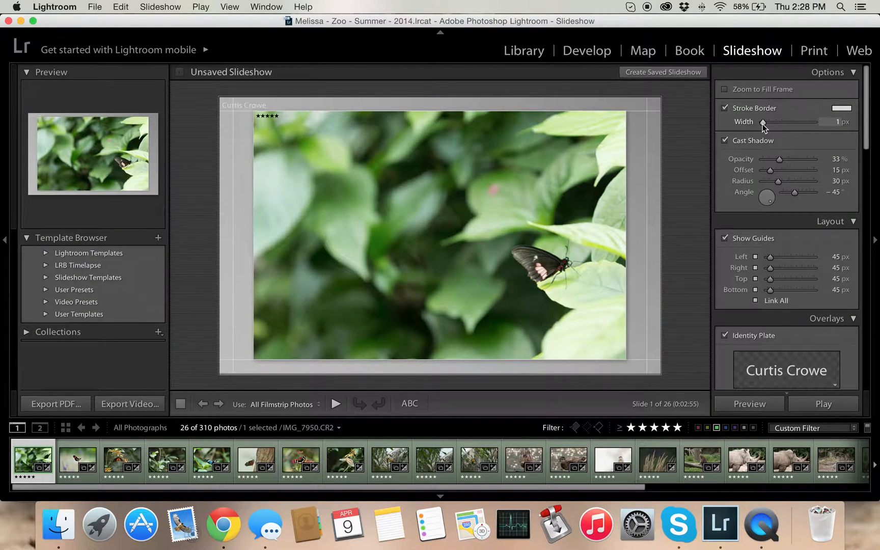
Turn on Zoom to Fill Frame and set the stroke border width to 5 px
left_click(725, 90)
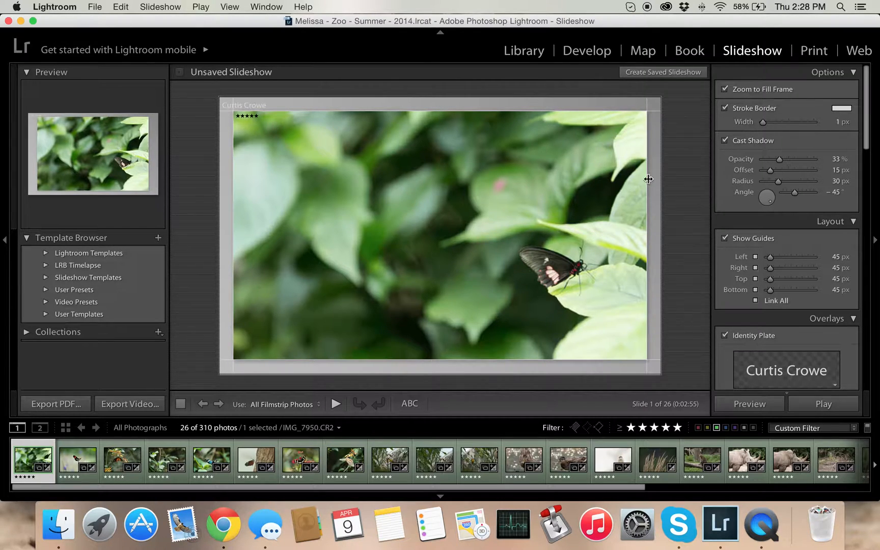
left_click(840, 122)
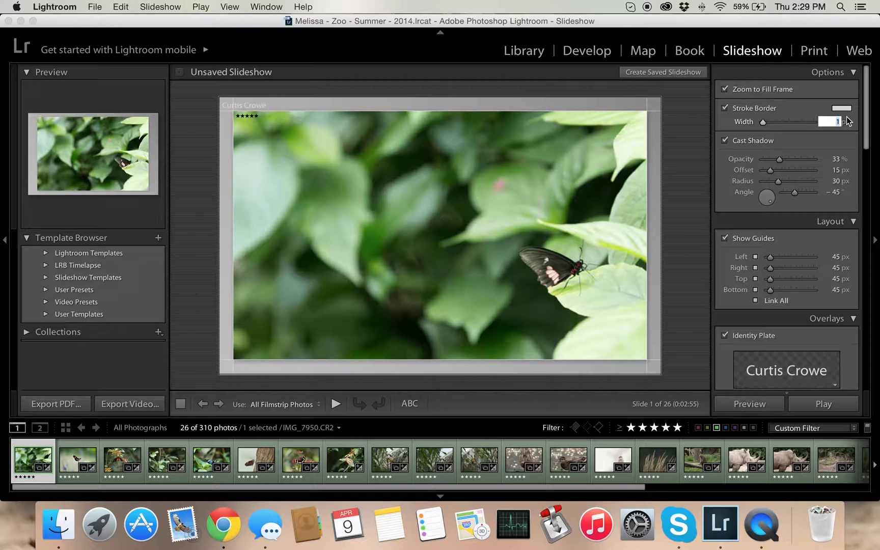
type("5")
key("Return")
left_click(855, 124)
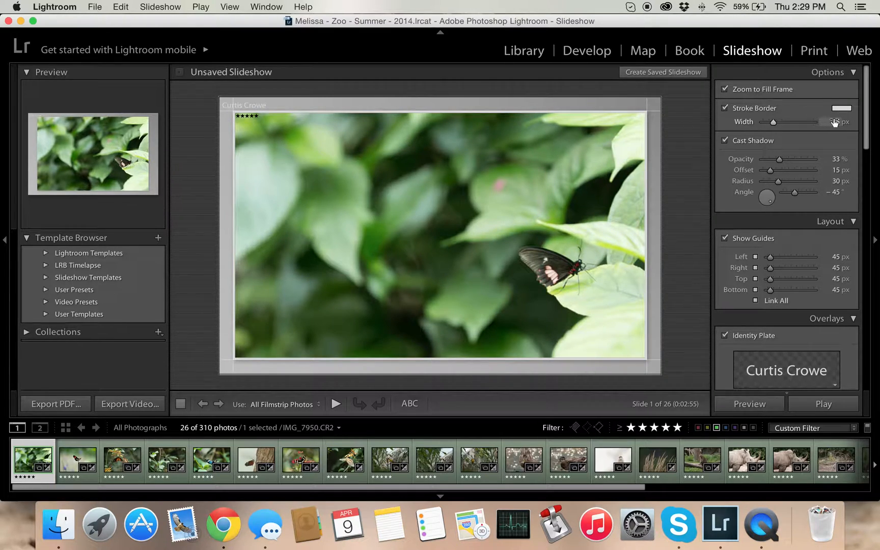
type("6")
key("Return")
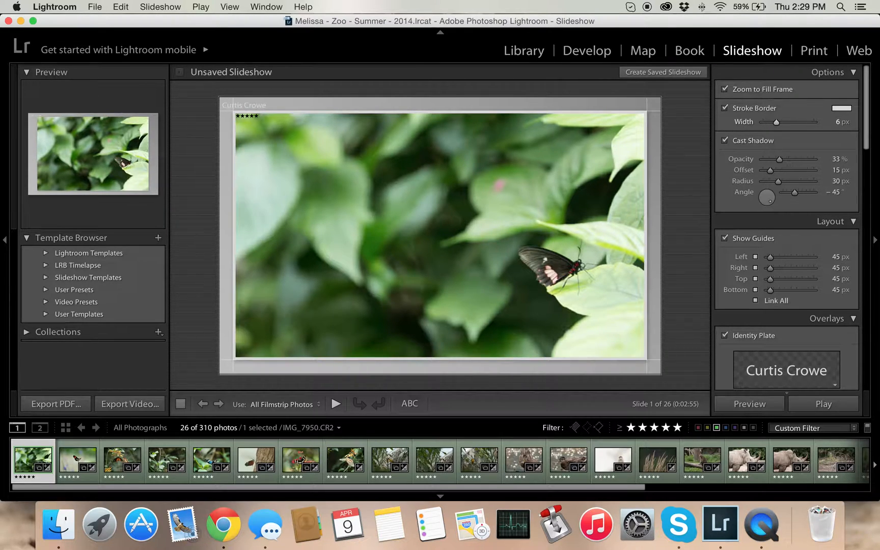
left_click(842, 125)
type("5")
key("Return")
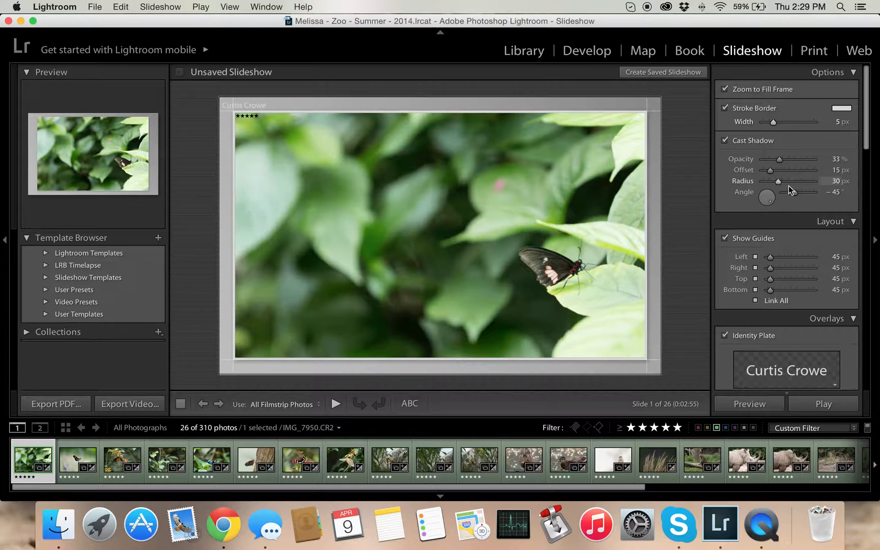
Set the cast shadow to 29% opacity, 43 px offset and -40° angle, and all four linked layout margins to 38 px
mouse_move(771, 170)
left_mouse_down()
mouse_move(797, 171)
mouse_move(779, 162)
left_mouse_up()
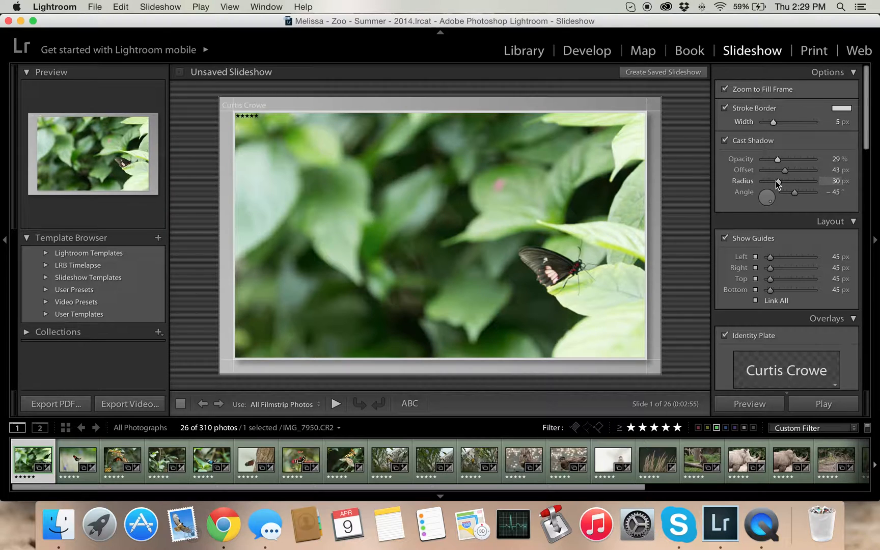
left_click_drag(769, 201, 772, 203)
scroll(812, 252, "down", 1)
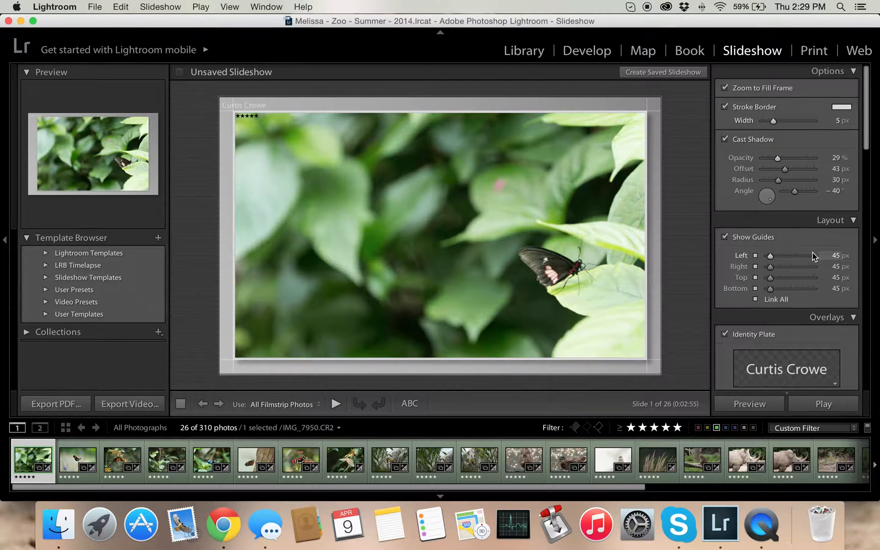
mouse_move(773, 257)
left_mouse_down()
mouse_move(785, 255)
mouse_move(772, 263)
left_mouse_up()
Edit the main identity plate and replace its text with CroweStudios
scroll(831, 269, "down", 1)
scroll(831, 270, "down", 5)
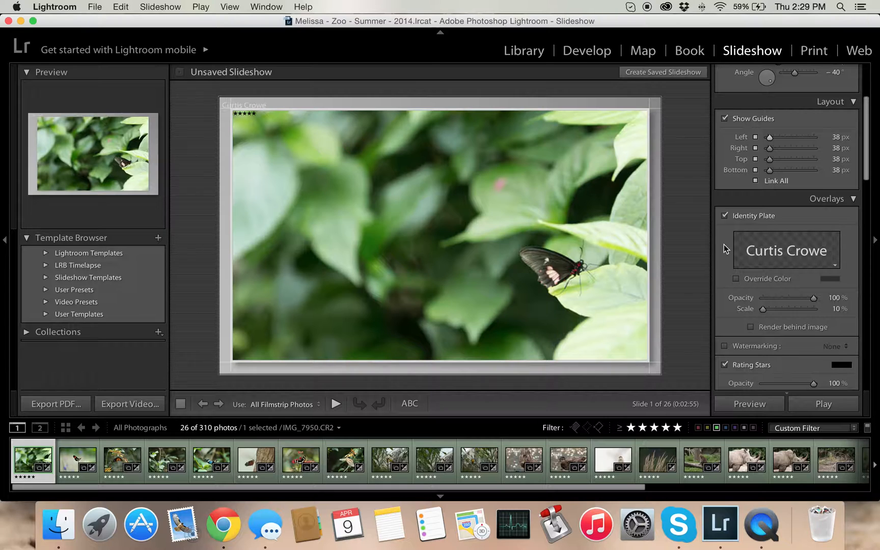
left_click(800, 244)
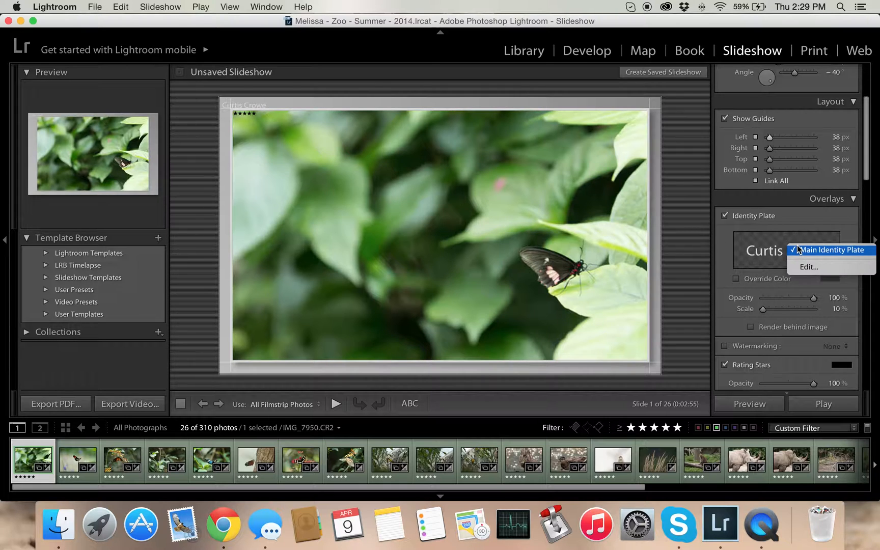
left_click(799, 268)
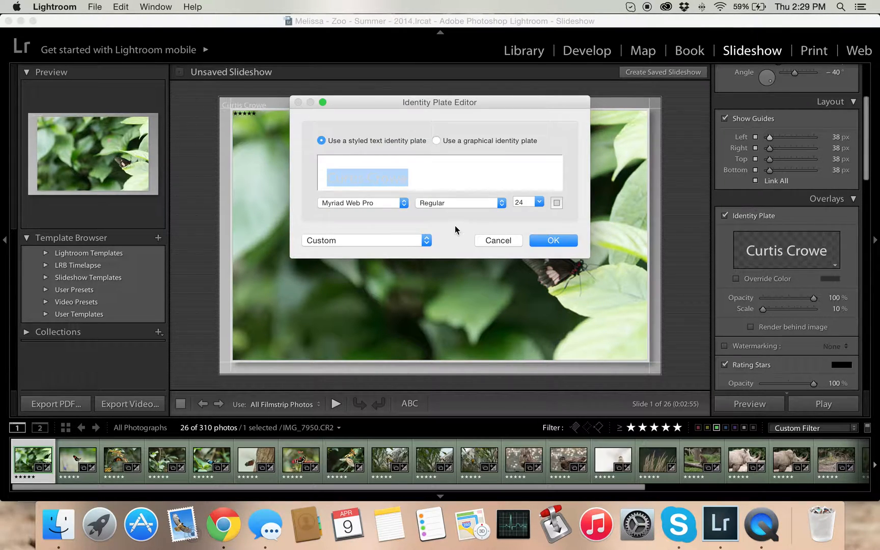
left_click(385, 178)
left_click_drag(431, 183, 364, 179)
left_click(405, 177)
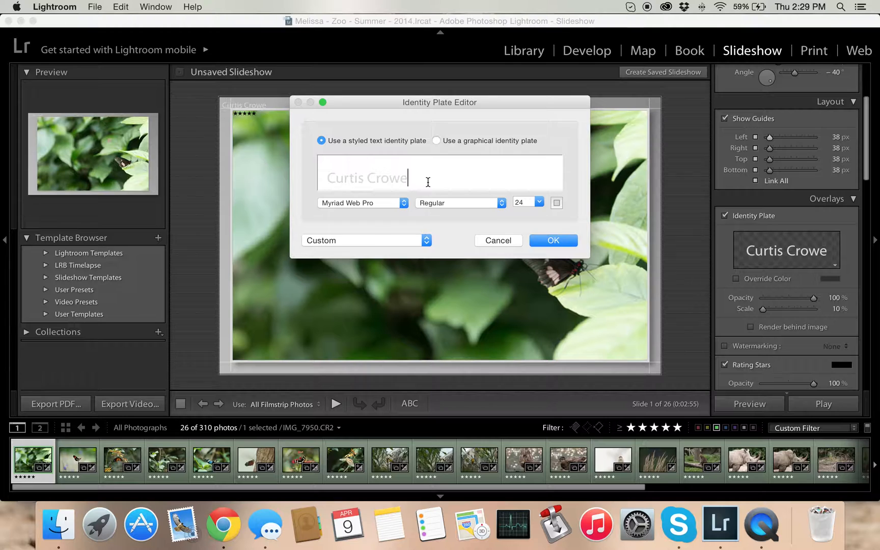
key("BackSpace")
key("BackSpace")
key("BackSpace")
key("BackSpace")
key("BackSpace")
key("BackSpace")
key("BackSpace")
key("BackSpace")
key("BackSpace")
key("BackSpace")
key("BackSpace")
key("BackSpace")
type("CroweStudios")
Look through the fonts and styles available for the identity plate text
left_click(423, 240)
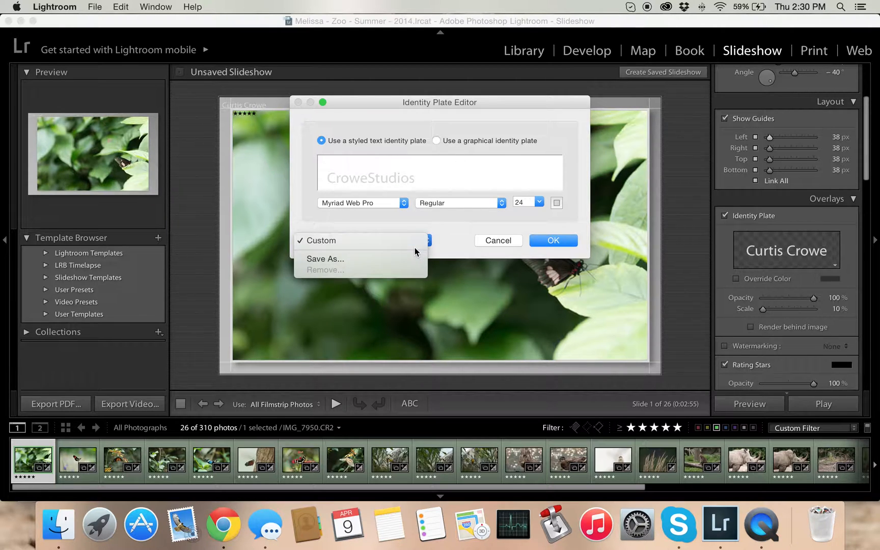
left_click(398, 204)
scroll(396, 205, "down", 15)
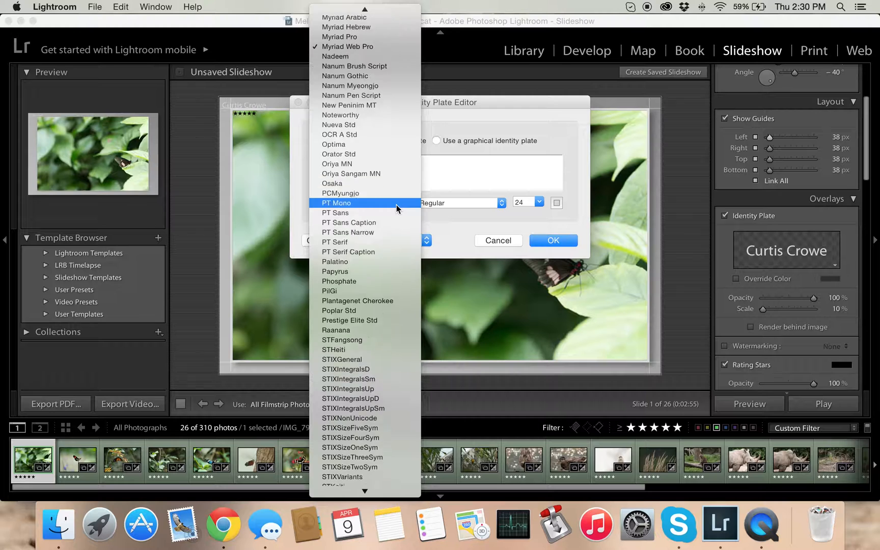
scroll(376, 245, "down", 10)
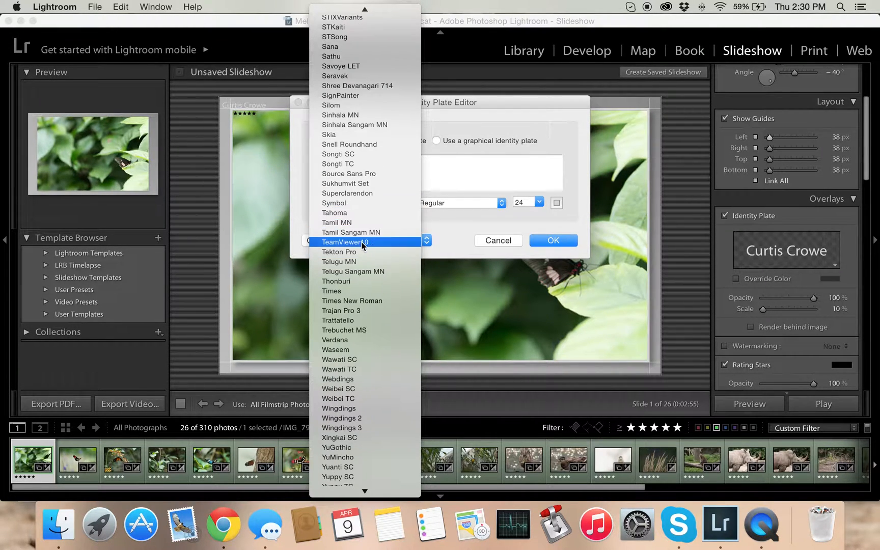
scroll(363, 247, "up", 15)
scroll(363, 247, "up", 20)
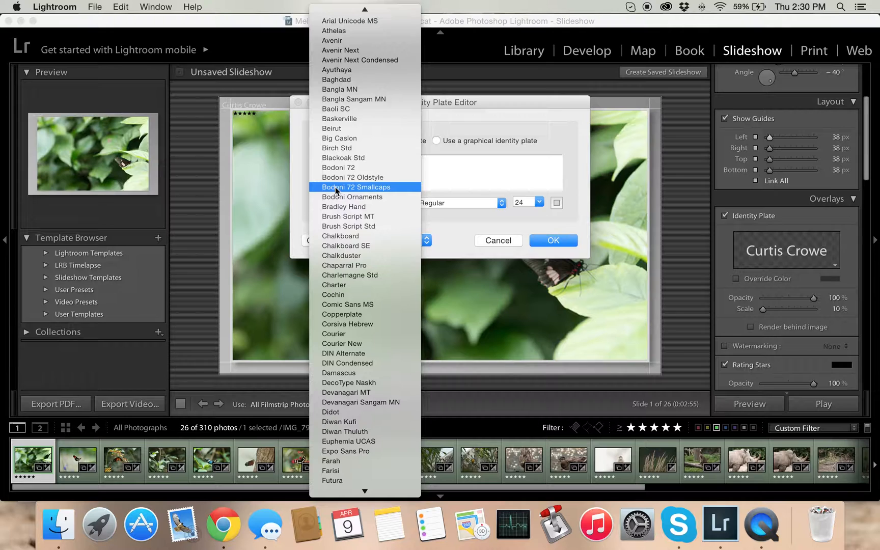
left_click(493, 155)
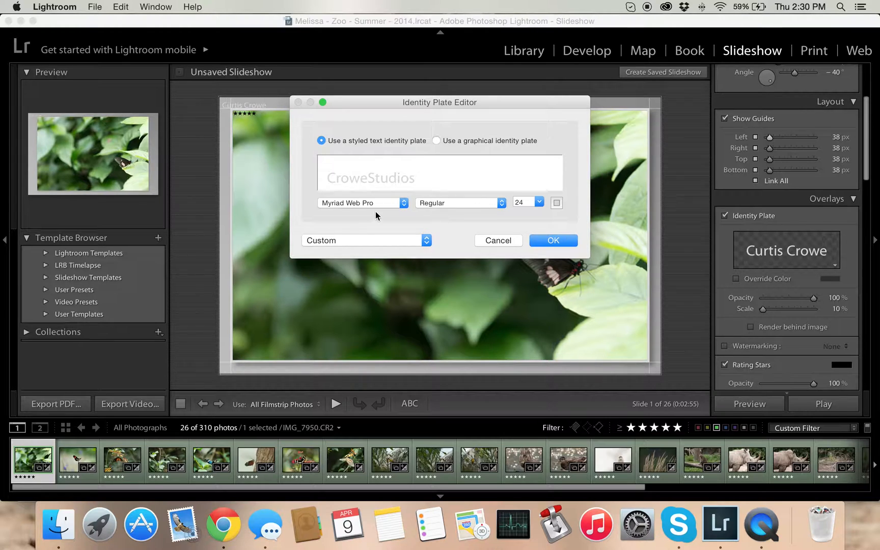
left_click(501, 202)
left_click(470, 222)
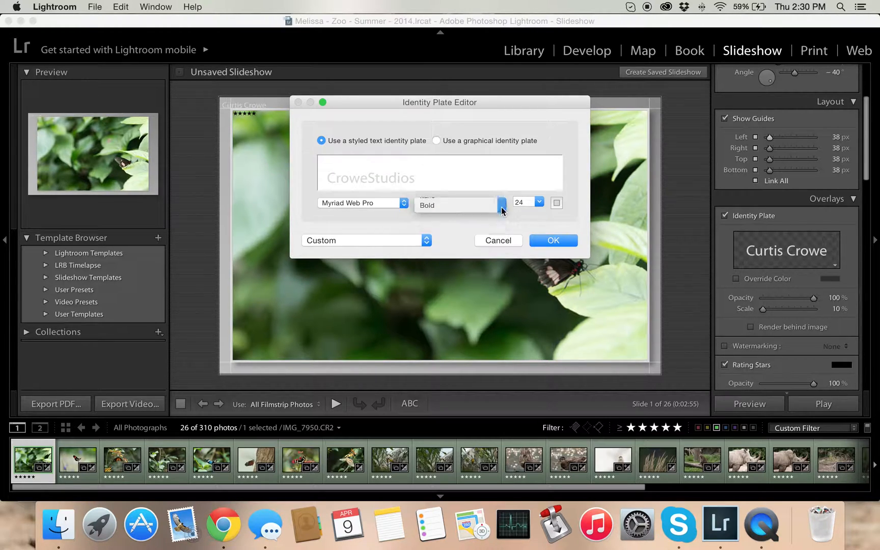
Accept the edited identity plate and override its color with black
left_click(557, 240)
scroll(809, 227, "down", 1)
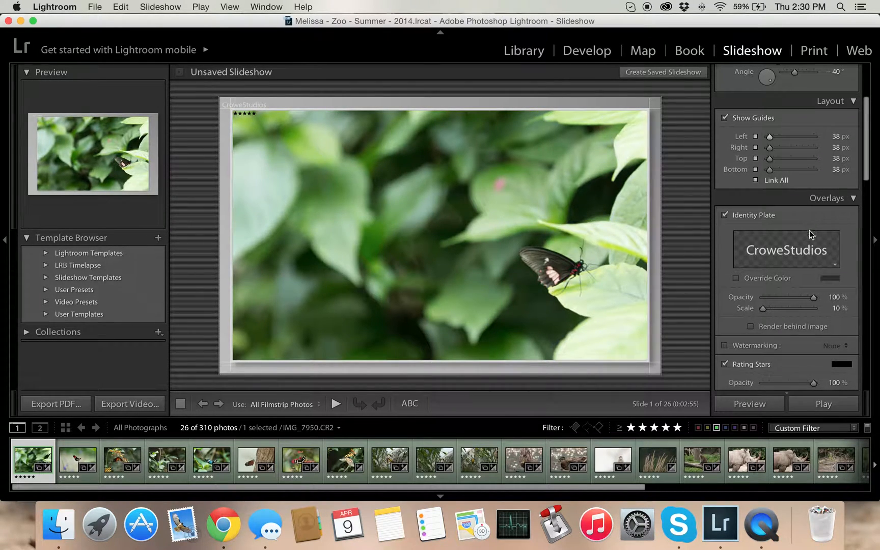
left_click(736, 278)
left_click(737, 280)
left_click(737, 281)
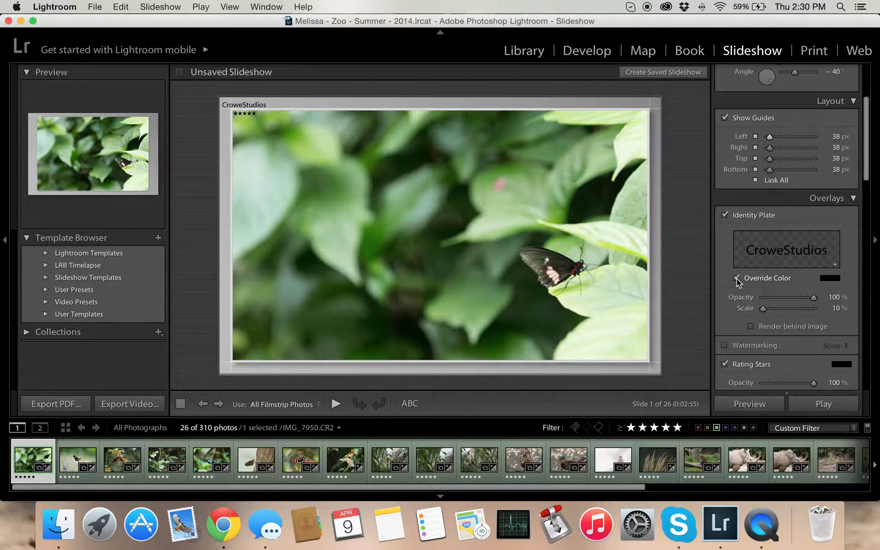
Scale the identity plate to 14%, leaving it rendered in front of the image
left_click_drag(764, 309, 756, 307)
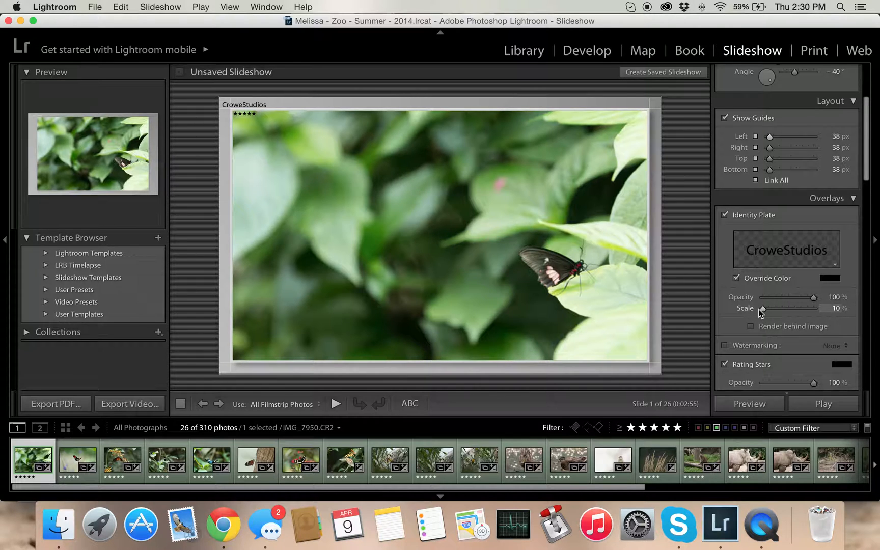
mouse_move(763, 310)
left_mouse_down()
mouse_move(779, 307)
mouse_move(769, 310)
left_mouse_up()
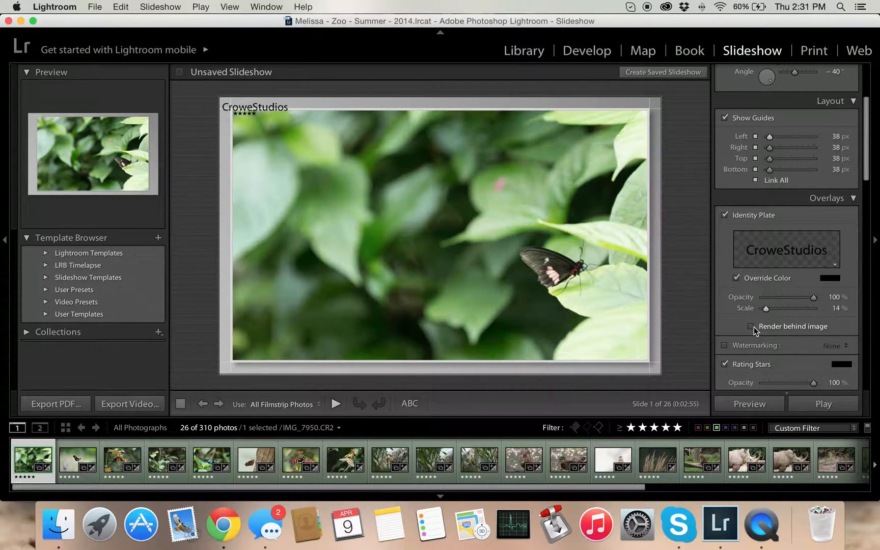
left_click(752, 327)
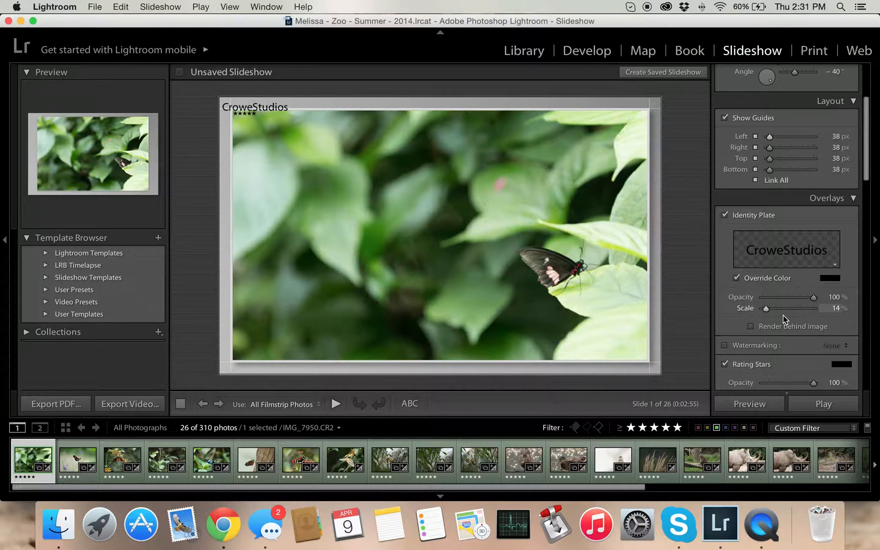
Turn on watermarking for the slideshow and open the Watermark Editor
left_click(772, 345)
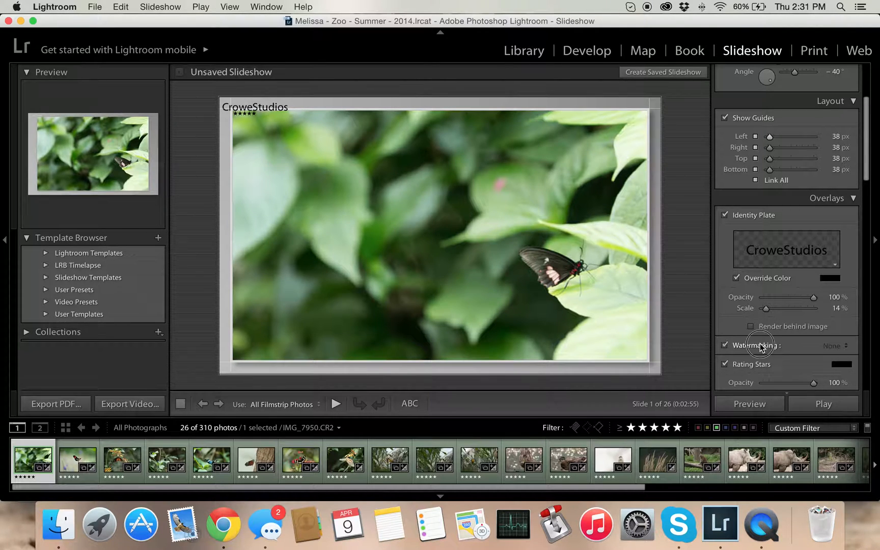
left_click(832, 346)
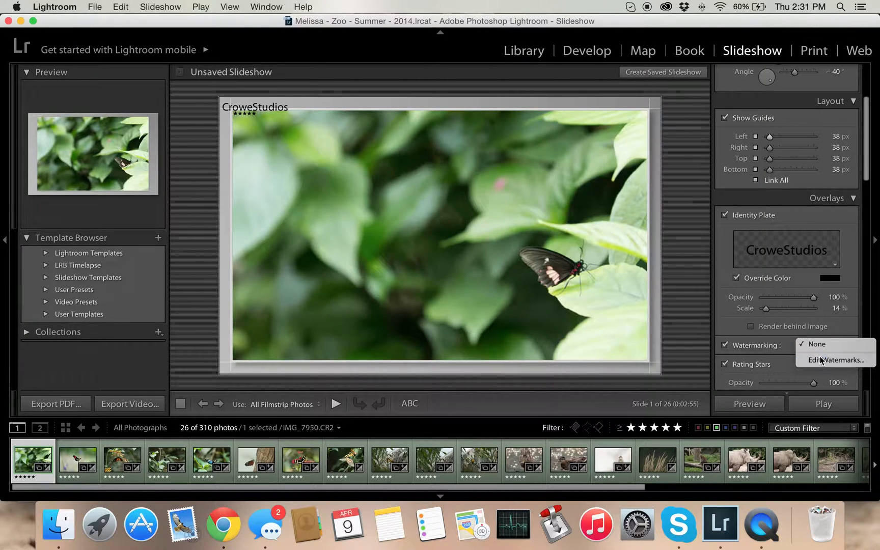
left_click(836, 358)
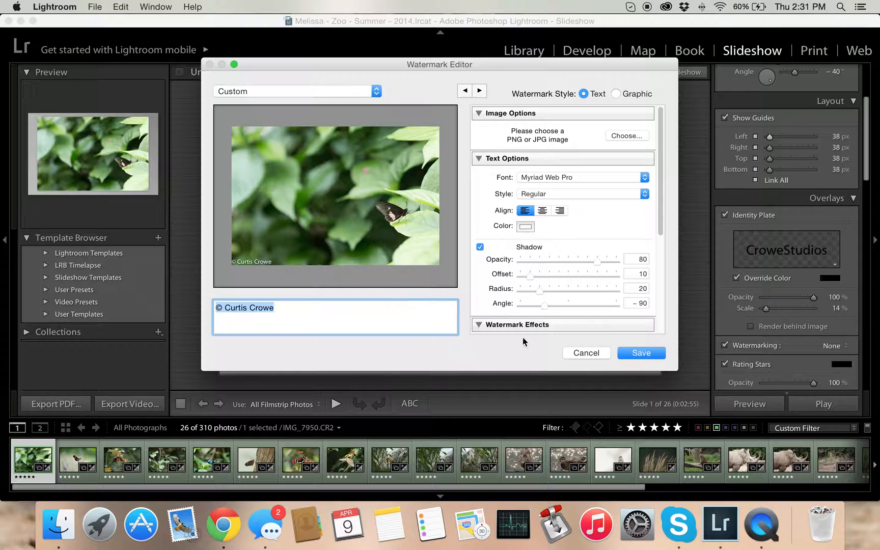
left_click(639, 351)
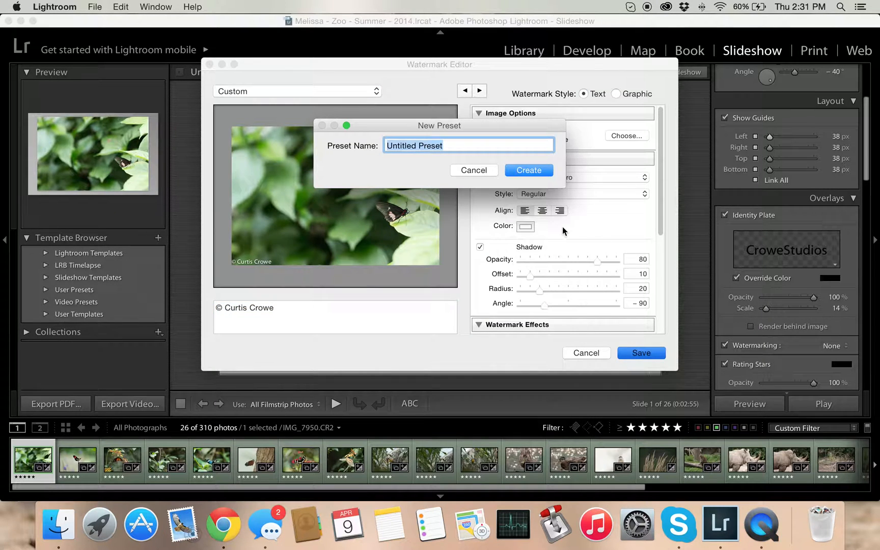
left_click(457, 174)
Replace the watermark text with ©CroweStudios
left_click(359, 306)
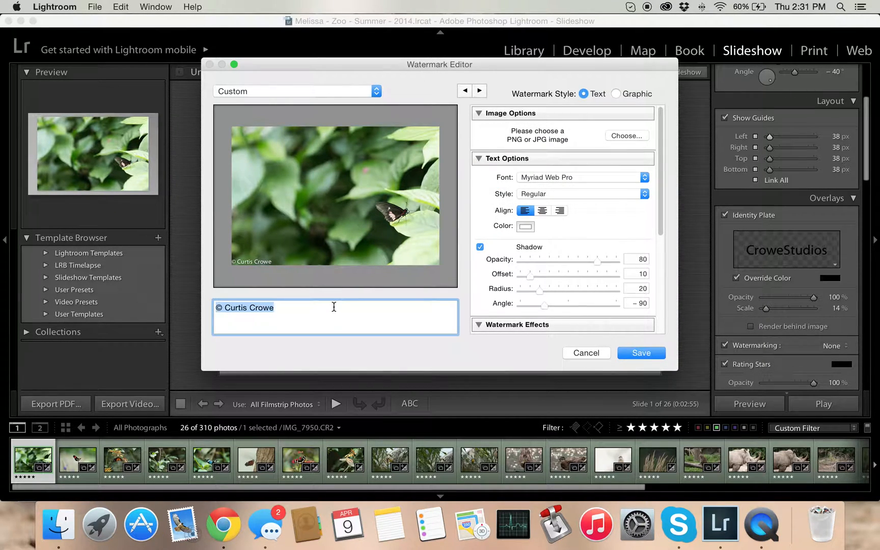
key("Right")
key("BackSpace")
key("BackSpace")
key("BackSpace")
key("BackSpace")
key("BackSpace")
key("BackSpace")
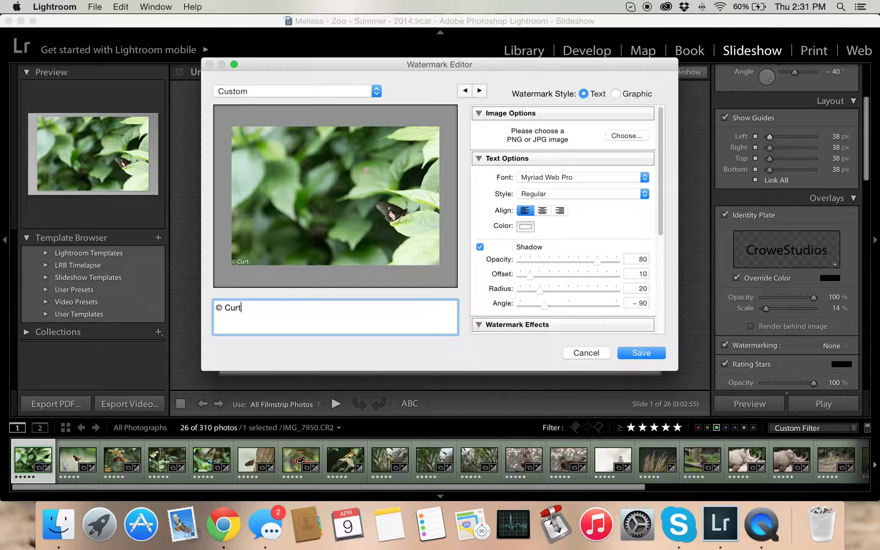
type("roweStu")
type("id")
type("dios")
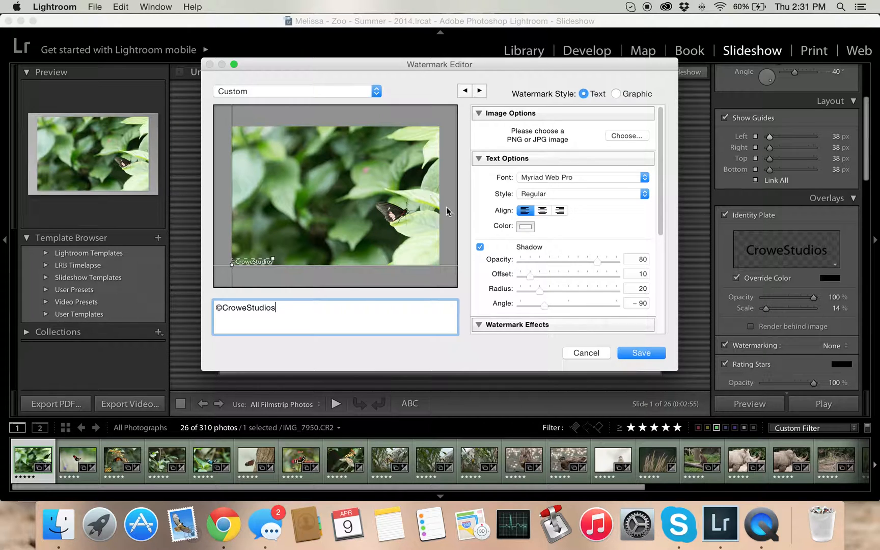
Set the watermark's proportional size to 22 and its opacity to 55
left_click(565, 244)
left_click_drag(661, 206, 661, 295)
mouse_move(527, 218)
left_mouse_down()
mouse_move(541, 217)
mouse_move(534, 217)
left_mouse_up()
left_click_drag(614, 182, 573, 186)
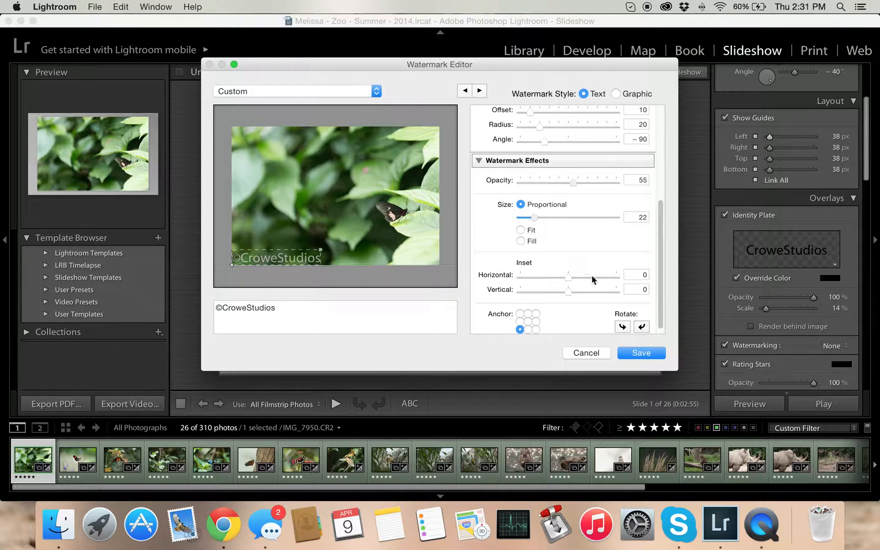
Try a phone number as a second line of the watermark text and remove it again
left_click(375, 316)
key("Right")
key("Return")
type("555.282")
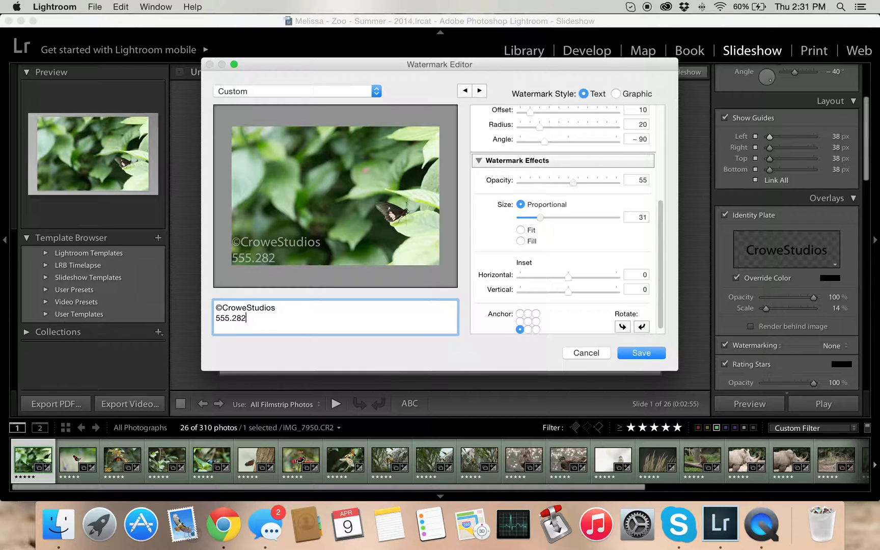
type(".1293")
key("BackSpace")
key("BackSpace")
key("BackSpace")
key("BackSpace")
key("BackSpace")
key("BackSpace")
key("BackSpace")
key("BackSpace")
key("BackSpace")
key("BackSpace")
key("BackSpace")
key("BackSpace")
key("BackSpace")
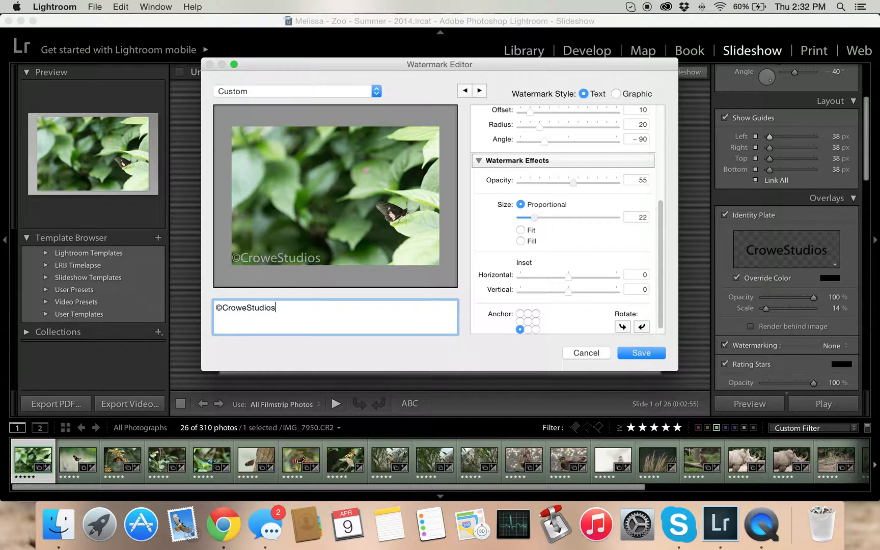
Save the watermark settings as a new preset and use Preset 2 as the slideshow's watermark
left_click(630, 353)
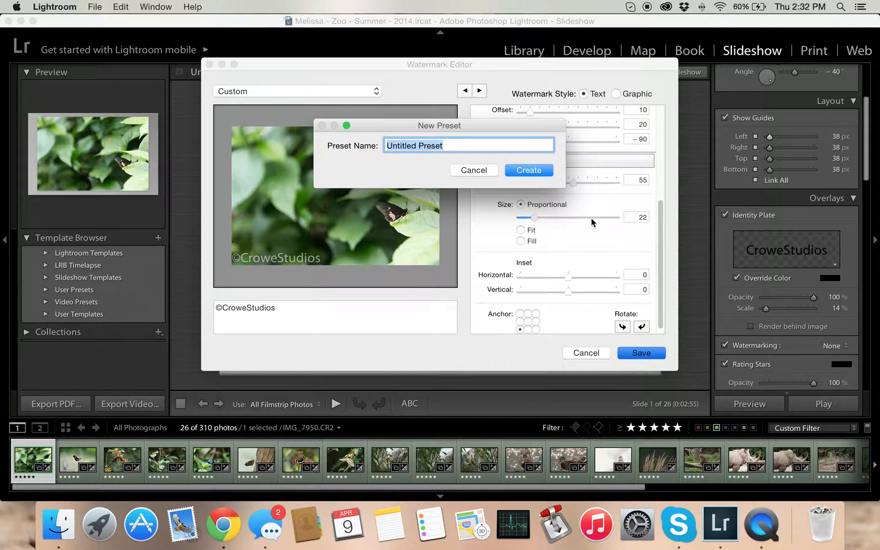
type("Custome")
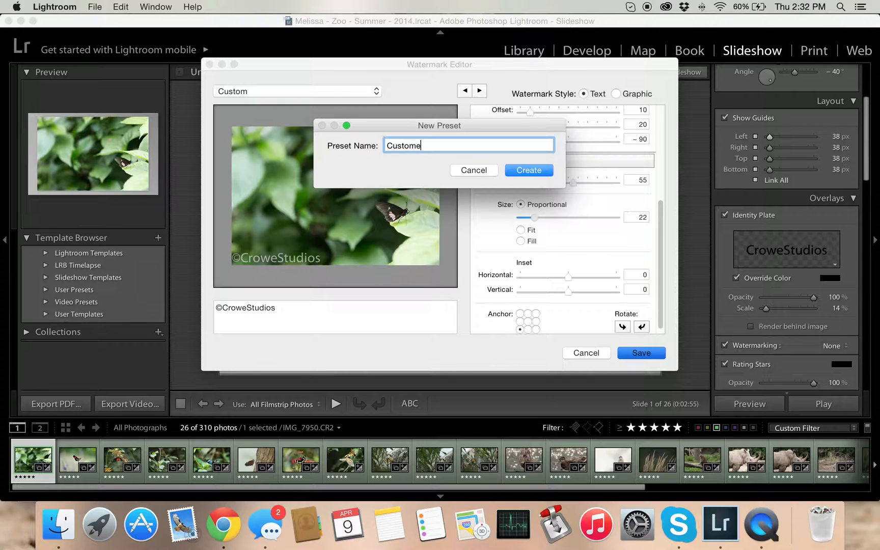
type("Preset Tutorial Thing")
left_click(533, 170)
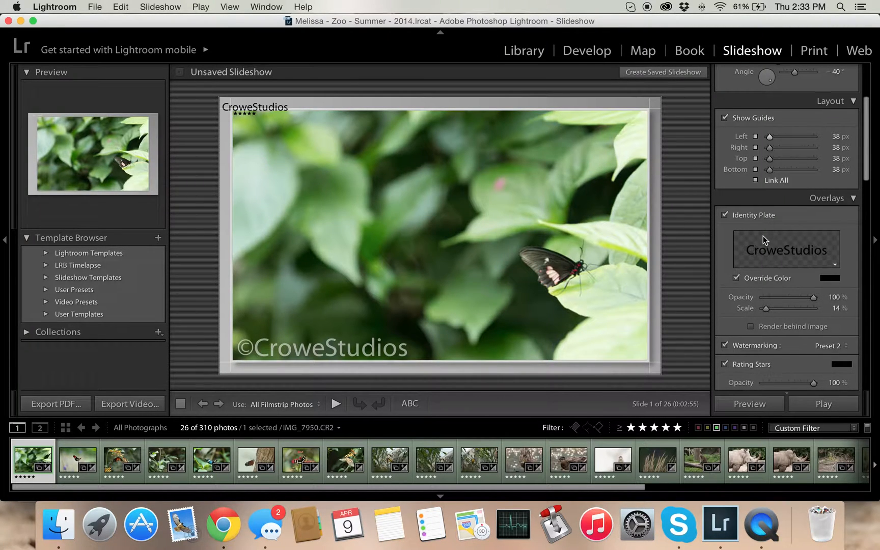
Turn off the identity plate overlay on the slides
left_click(725, 216)
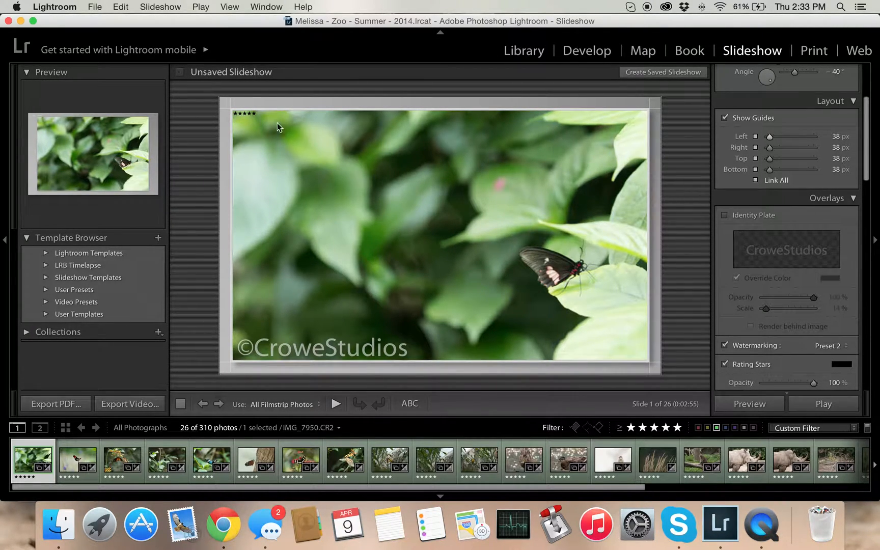
scroll(812, 266, "down", 2)
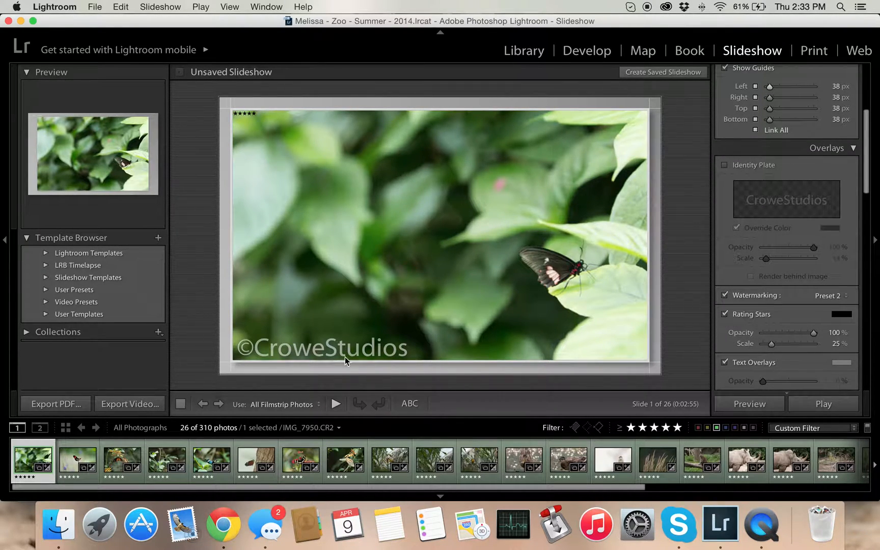
scroll(755, 303, "down", 1)
scroll(757, 304, "down", 2)
scroll(817, 224, "up", 2)
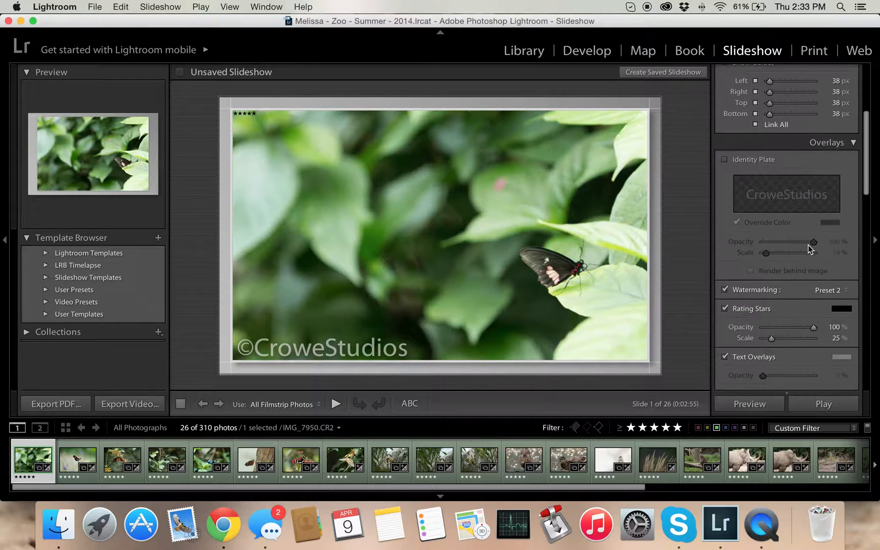
Reopen the Watermark Editor and try a phone number after the studio name on the same line
left_click(826, 289)
left_click(815, 305)
left_click(308, 307)
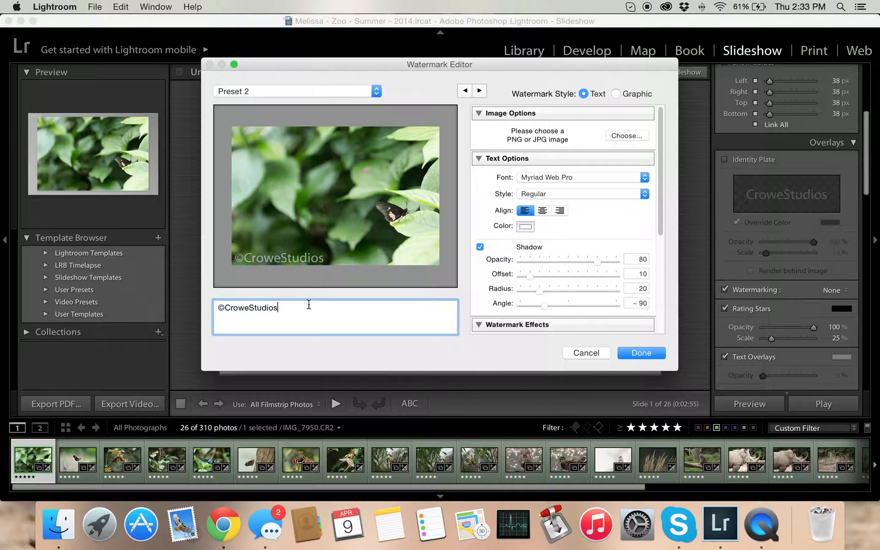
type("- 555.")
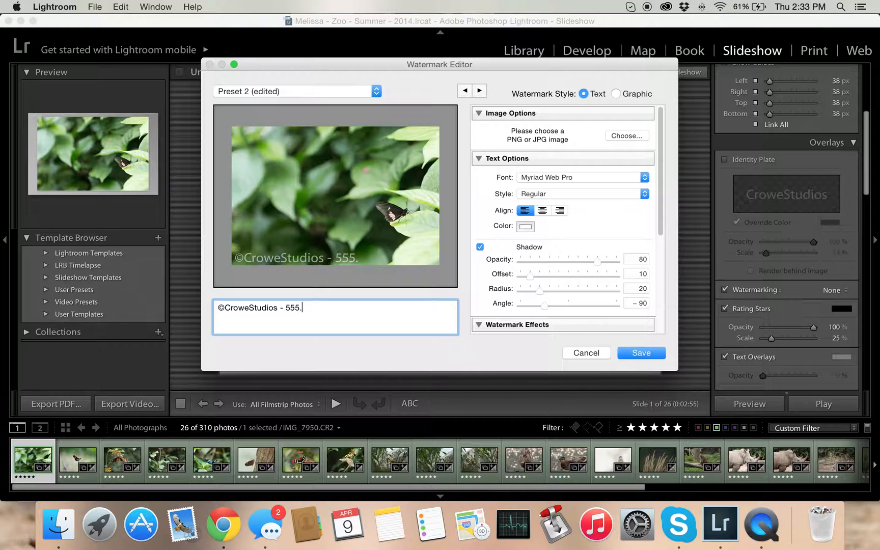
type("292.1823")
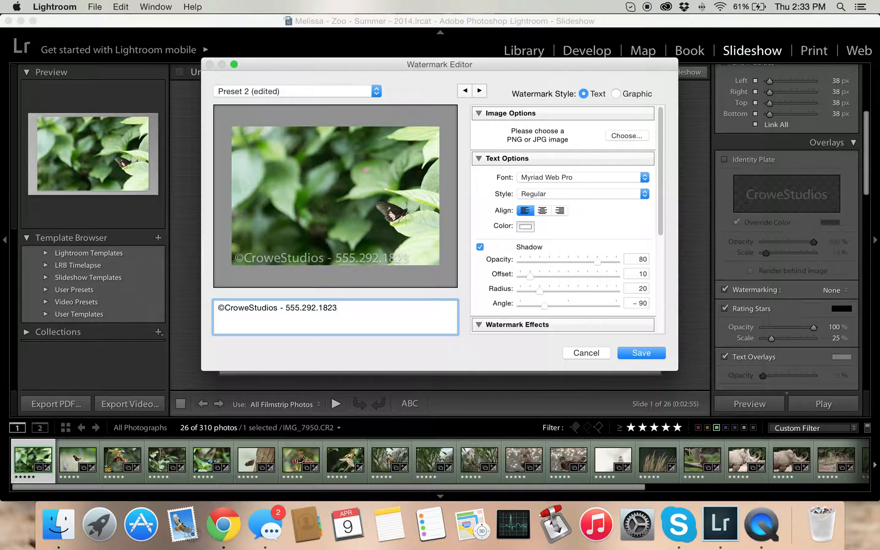
Remove the phone number from the watermark text and leave the Watermark Editor without saving a new preset
key("BackSpace")
key("BackSpace")
key("BackSpace")
key("BackSpace")
key("BackSpace")
key("BackSpace")
key("BackSpace")
key("BackSpace")
key("BackSpace")
key("BackSpace")
key("BackSpace")
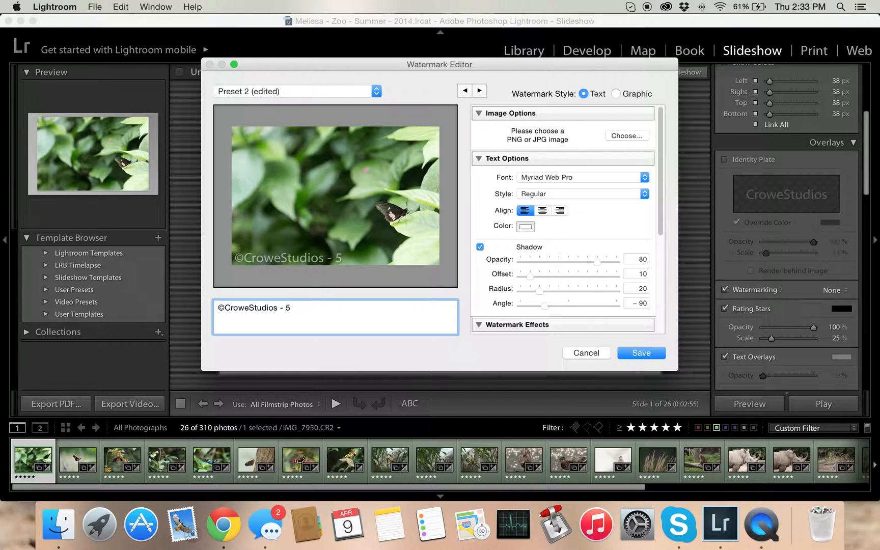
key("BackSpace")
key("BackSpace")
left_click(641, 355)
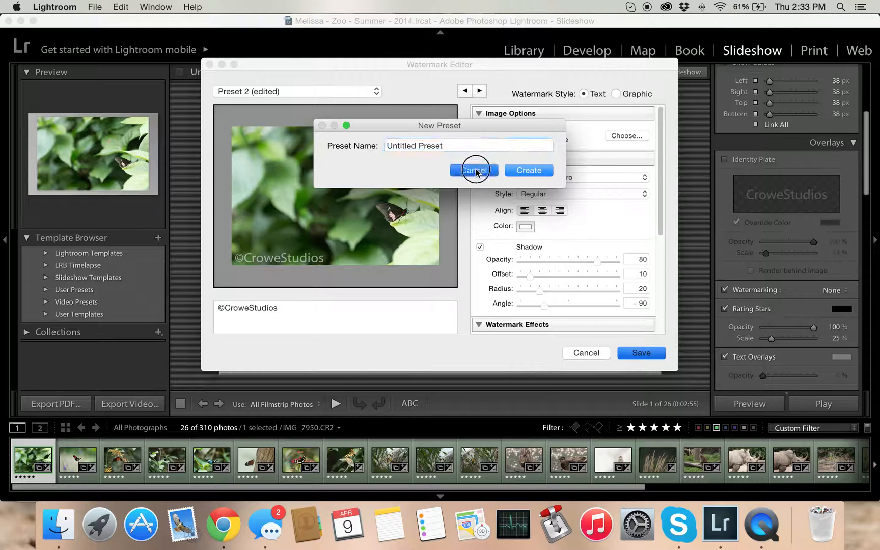
left_click(474, 170)
left_click(586, 353)
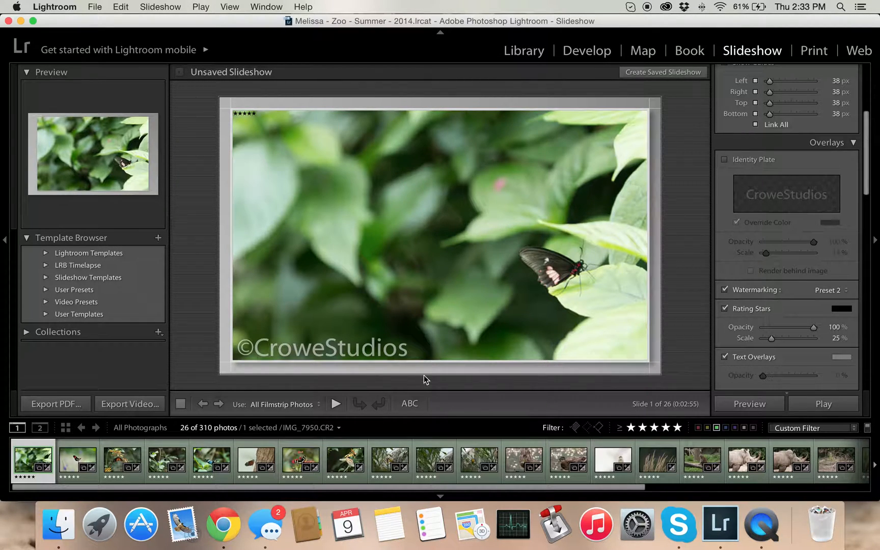
Reduce the rating stars' scale to 10% and turn off the rating stars overlay
scroll(821, 300, "down", 1)
scroll(820, 297, "down", 3)
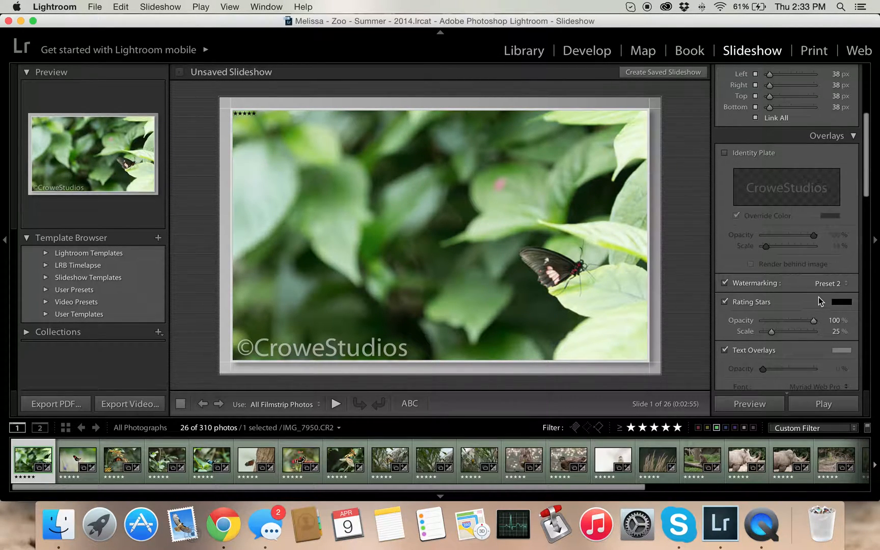
mouse_move(774, 277)
left_mouse_down()
mouse_move(763, 277)
mouse_move(791, 276)
mouse_move(748, 277)
mouse_move(763, 278)
left_mouse_up()
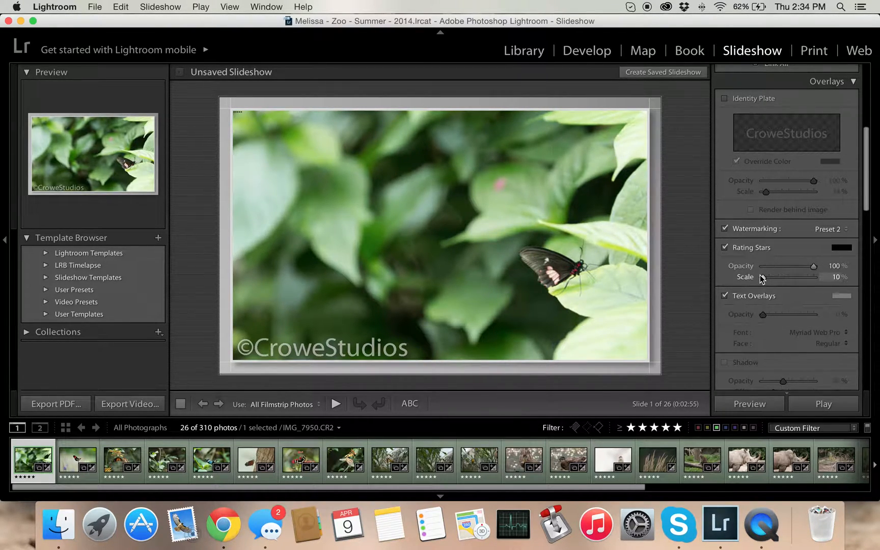
left_click(725, 248)
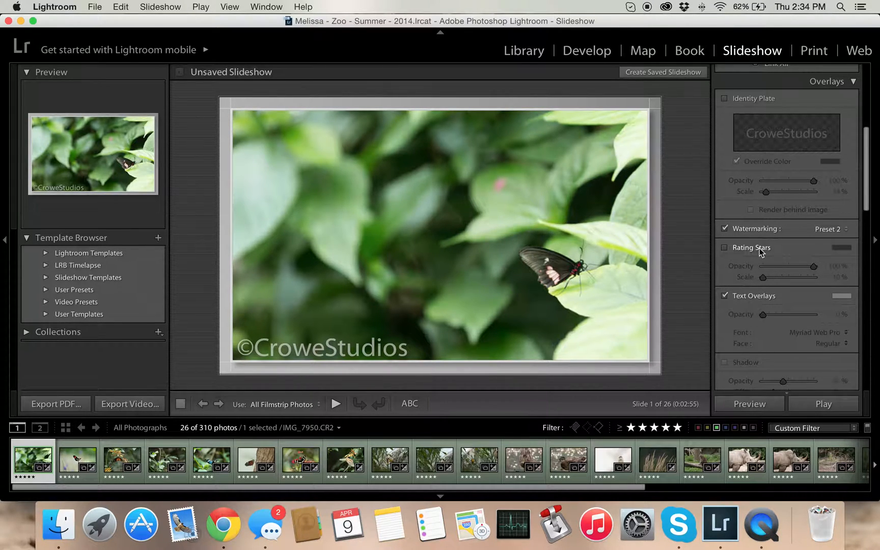
Turn off the text overlays for the slideshow
scroll(780, 250, "down", 5)
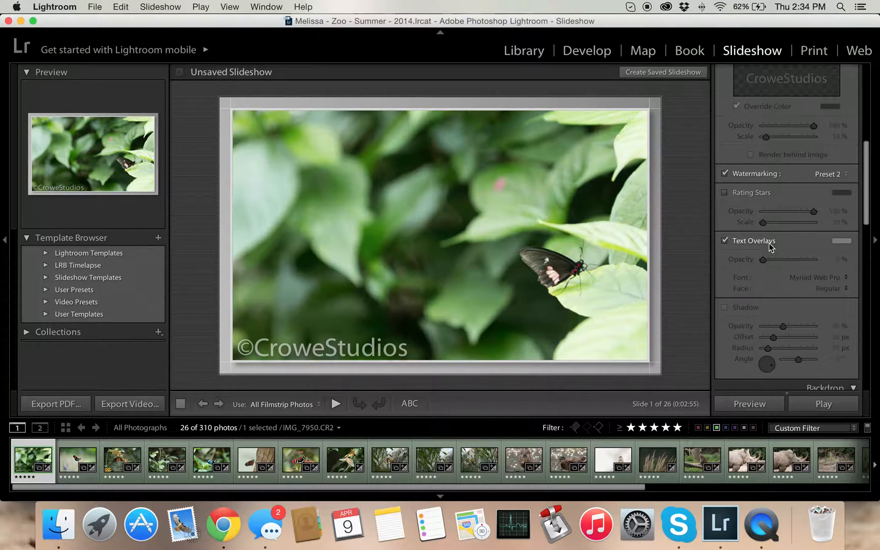
scroll(807, 243, "down", 2)
scroll(802, 234, "down", 2)
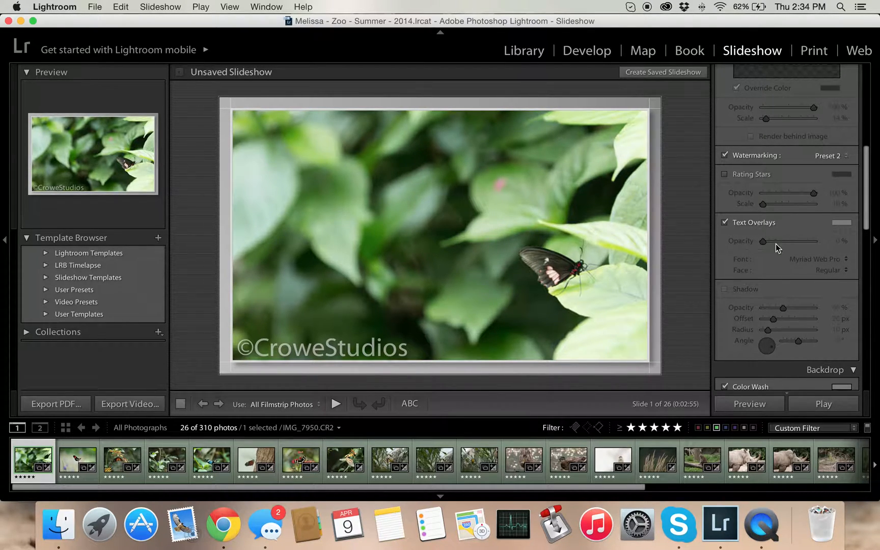
left_click(349, 193)
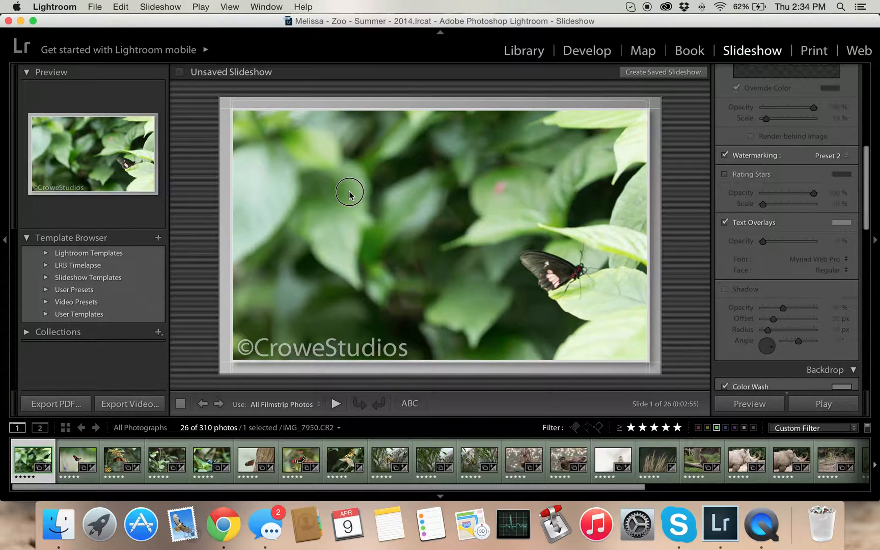
left_click_drag(526, 225, 520, 236)
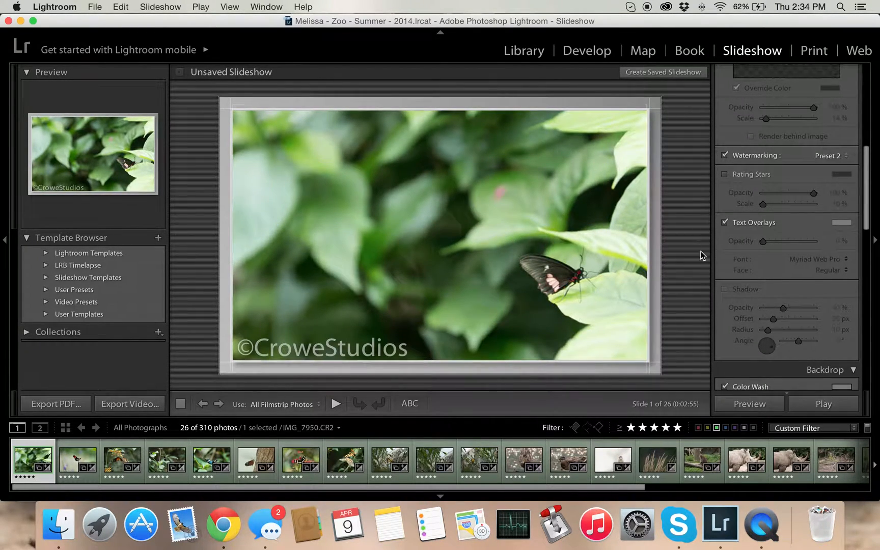
scroll(780, 241, "down", 5)
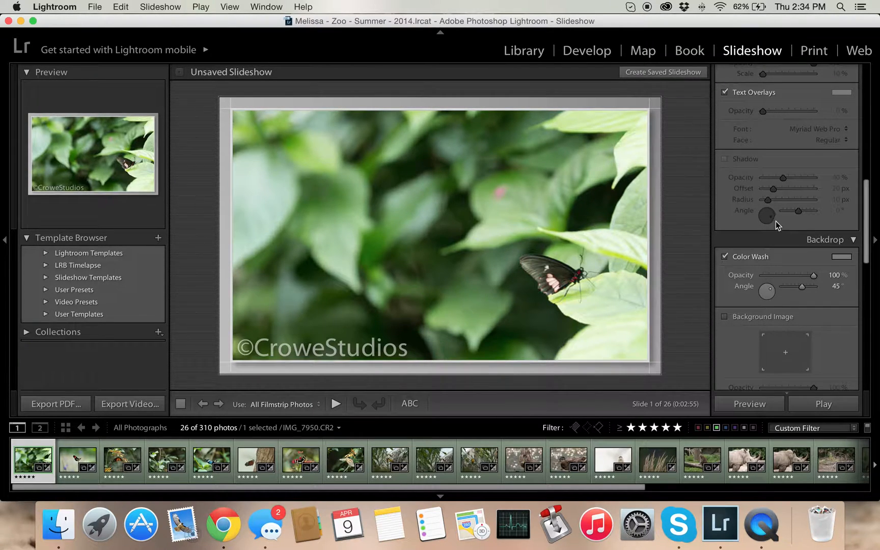
scroll(777, 221, "down", 1)
left_click(725, 89)
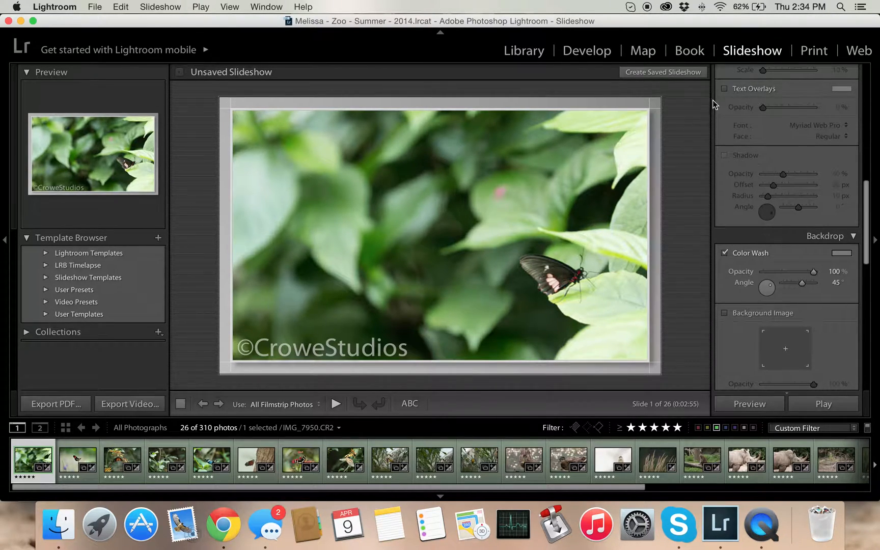
left_click(725, 89)
left_click(724, 89)
Turn on the intro screen with its identity plate and set the plate's scale to 31%
scroll(837, 164, "down", 3)
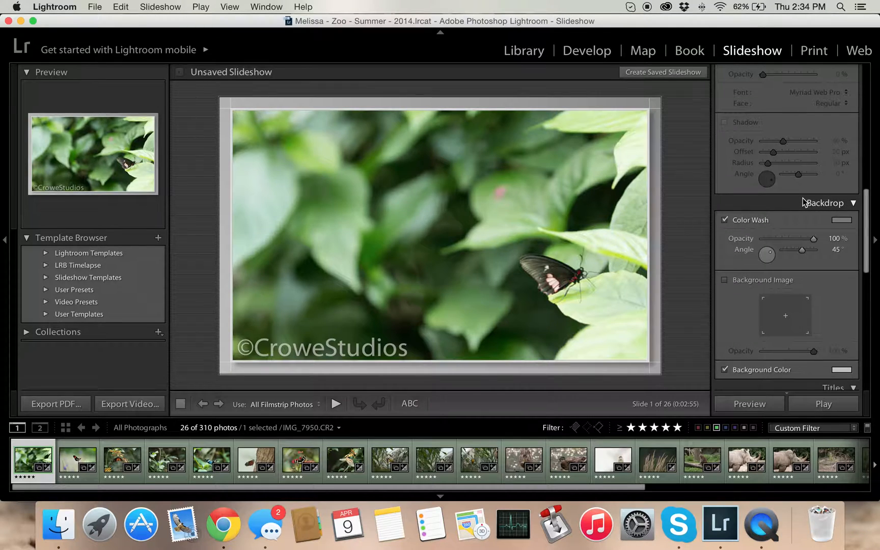
scroll(806, 199, "down", 8)
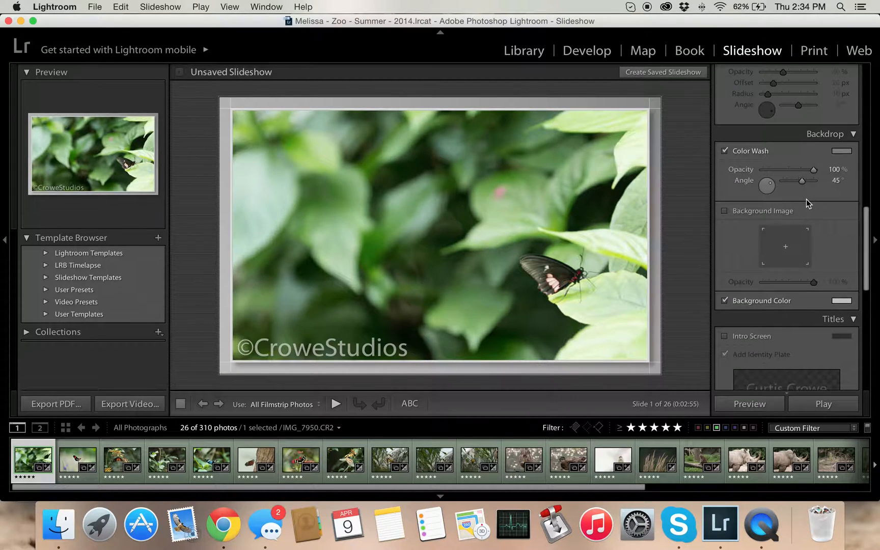
scroll(807, 203, "down", 5)
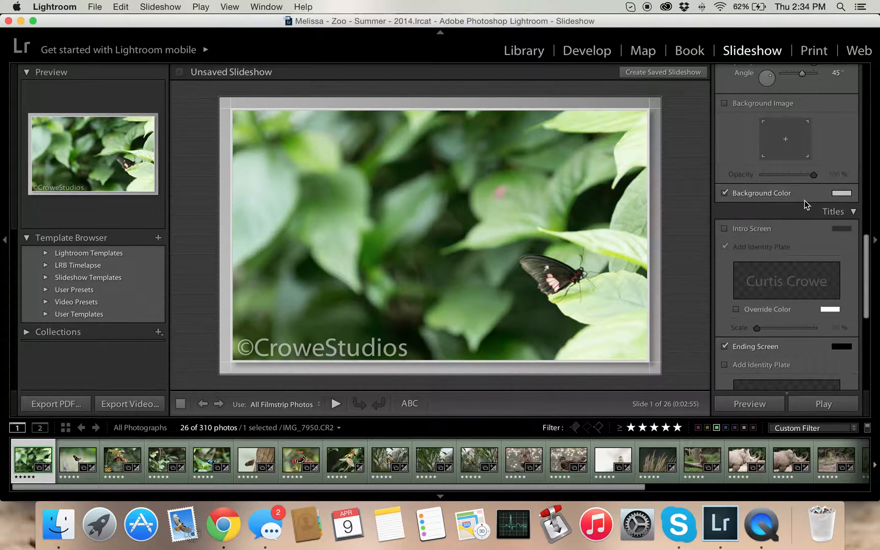
left_click(735, 231)
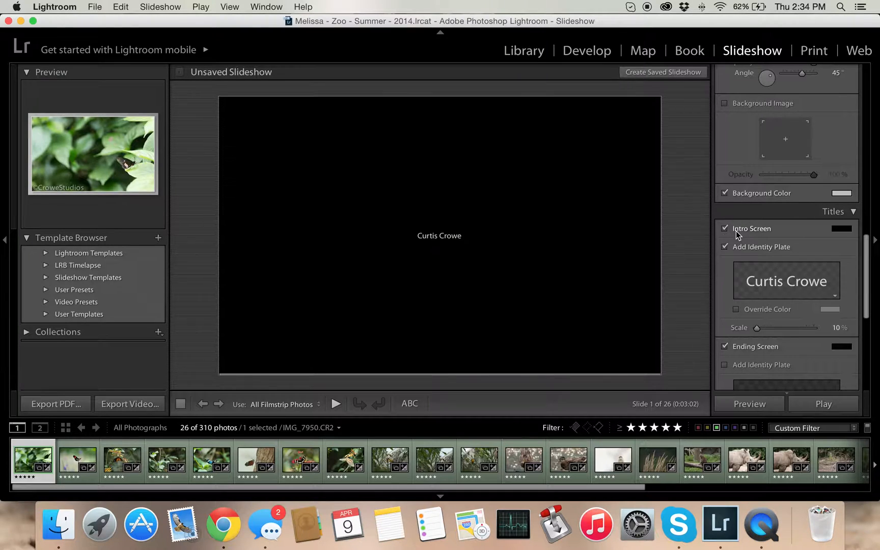
left_click(737, 231)
left_click(737, 231)
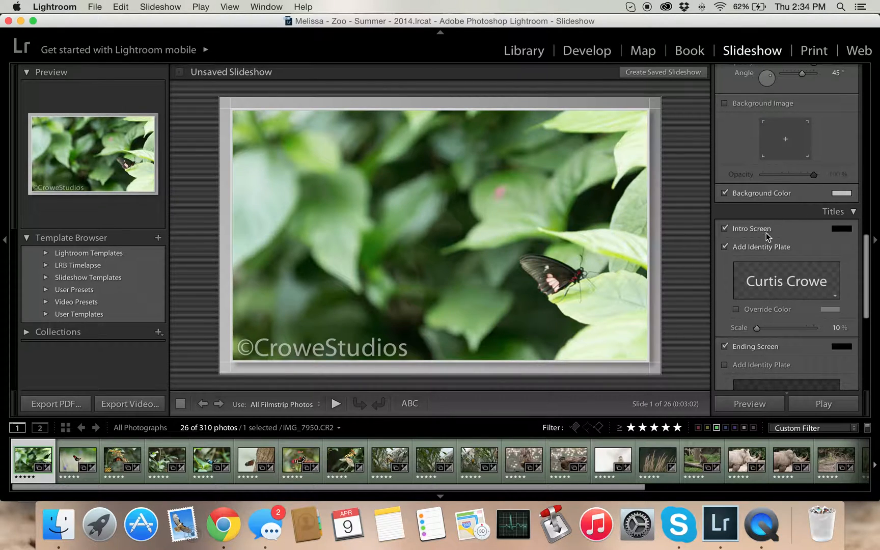
left_click(762, 233)
left_click(754, 230)
left_click(756, 228)
left_click(754, 228)
mouse_move(757, 328)
left_mouse_down()
mouse_move(785, 328)
mouse_move(770, 328)
left_mouse_up()
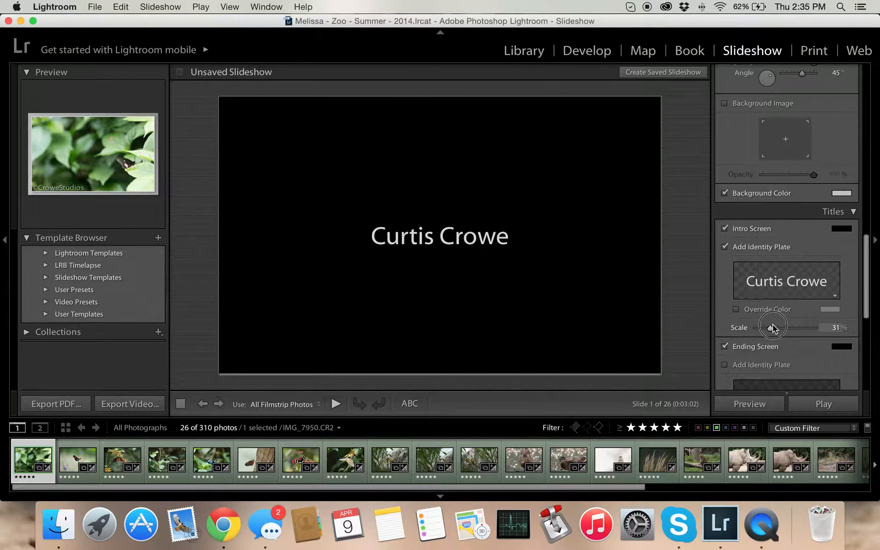
Open the intro screen's identity plate for editing and add "- Wedding Photograp" after the name
left_click(771, 293)
left_click(789, 303)
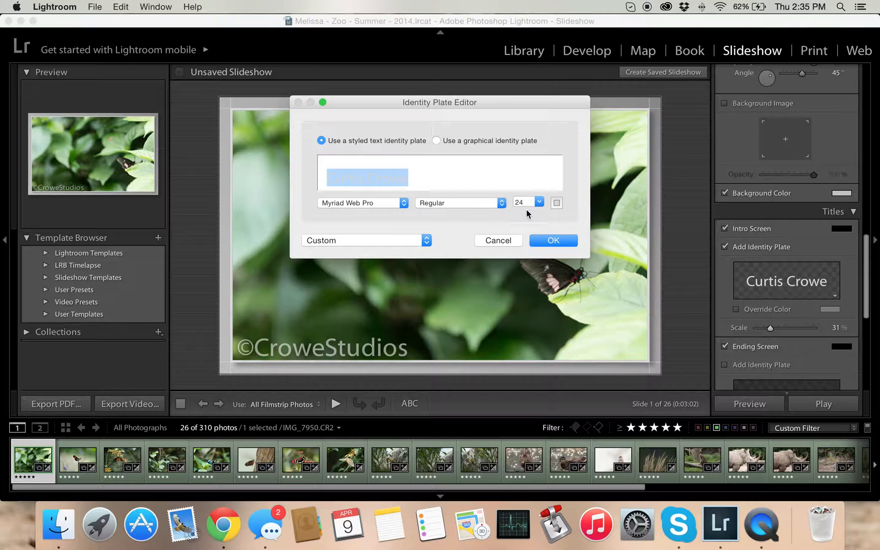
key("Right")
type("- Wed")
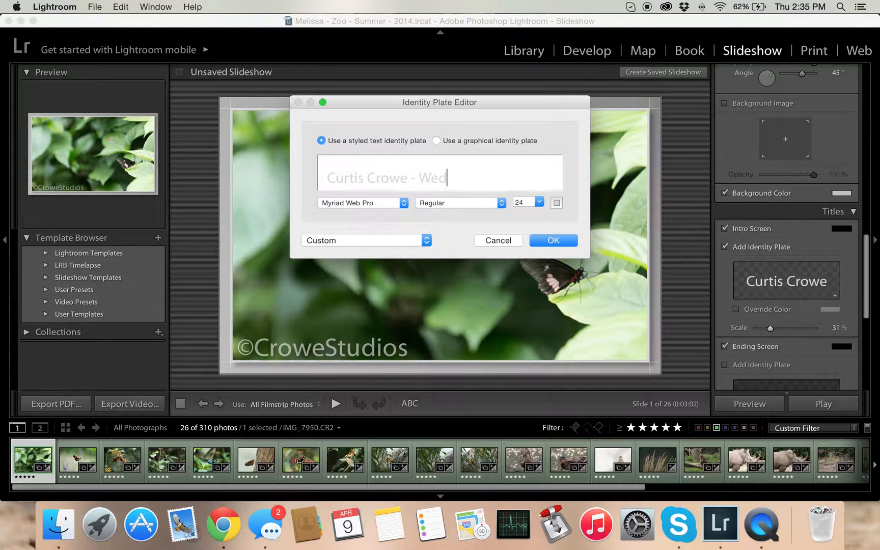
type("ding Photograp")
Replace the wording after the dash with "Zoo Photographer" and apply the intro screen's identity plate
key("BackSpace")
key("BackSpace")
key("BackSpace")
key("BackSpace")
key("BackSpace")
key("BackSpace")
key("BackSpace")
key("BackSpace")
key("BackSpace")
key("BackSpace")
key("BackSpace")
key("BackSpace")
key("BackSpace")
key("BackSpace")
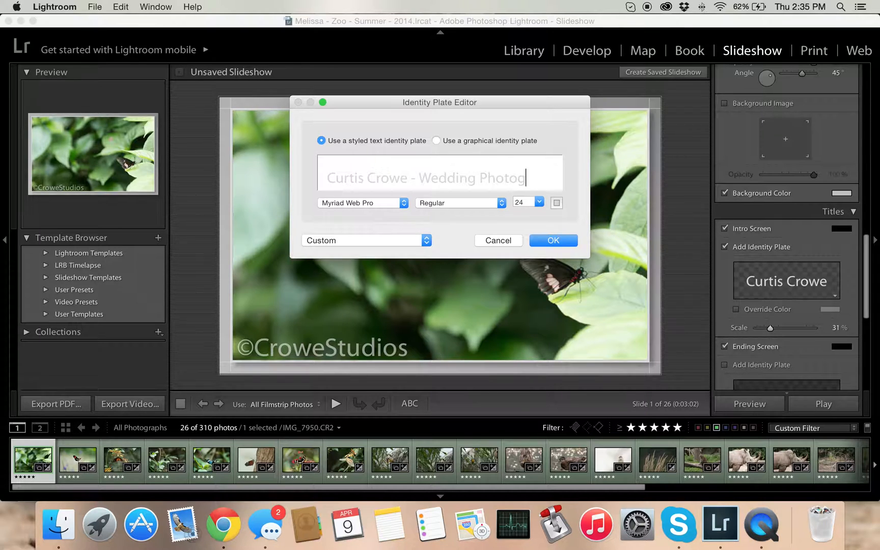
key("BackSpace")
key("BackSpace")
key("BackSpace")
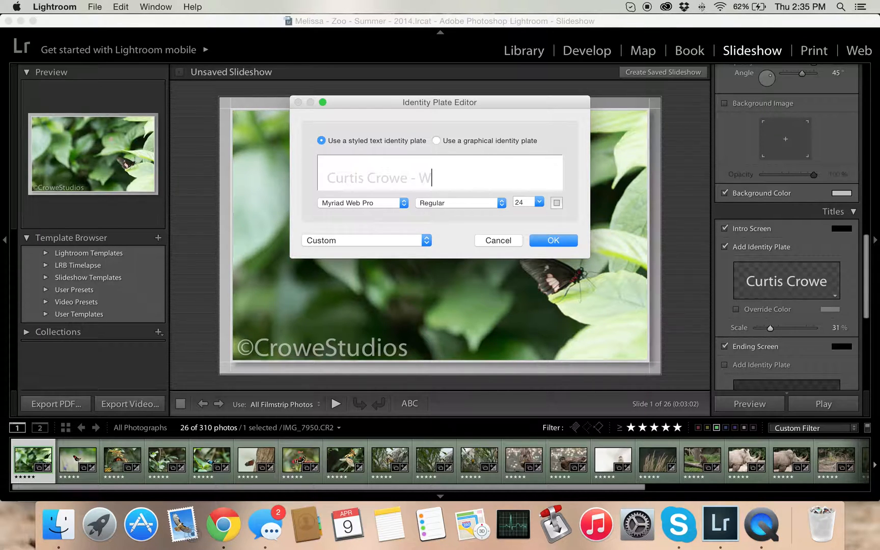
type("Zoo Photographer")
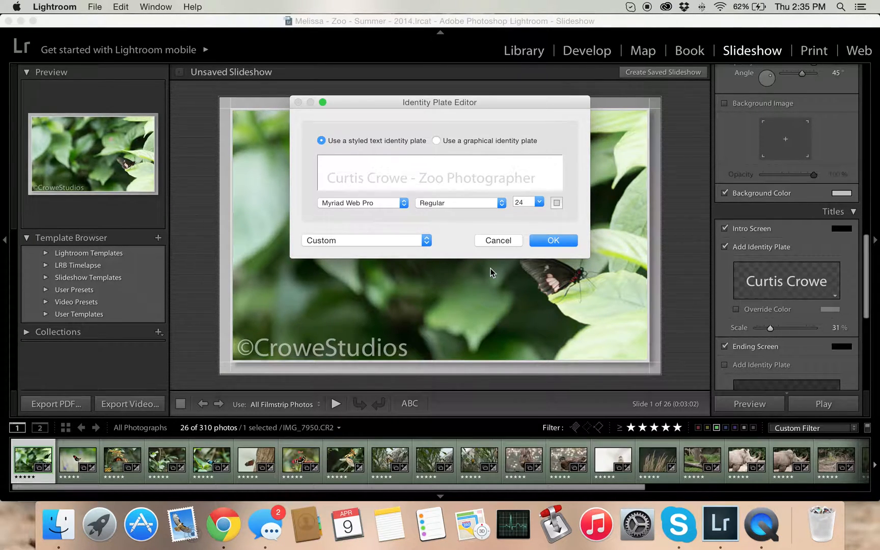
left_click(569, 240)
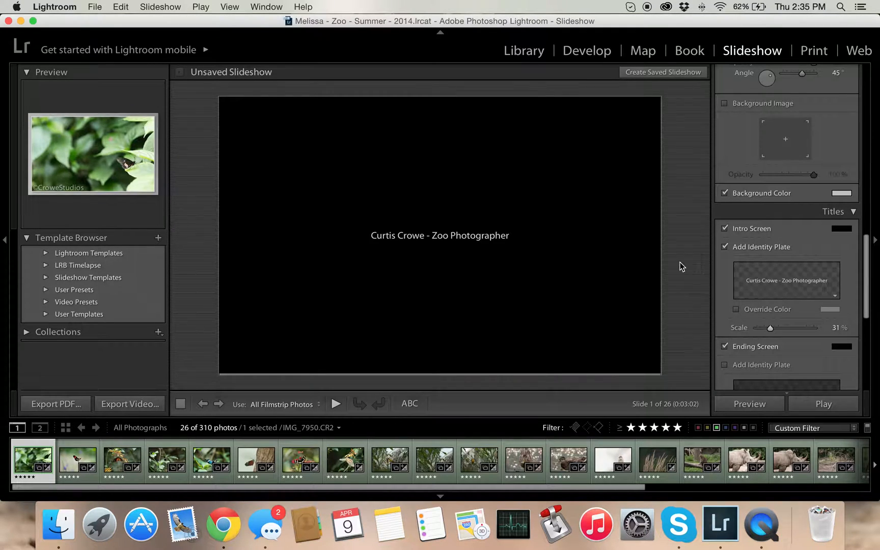
Review the intro screen's identity plate in its editor and close it without changes
left_click(813, 286)
left_click(809, 318)
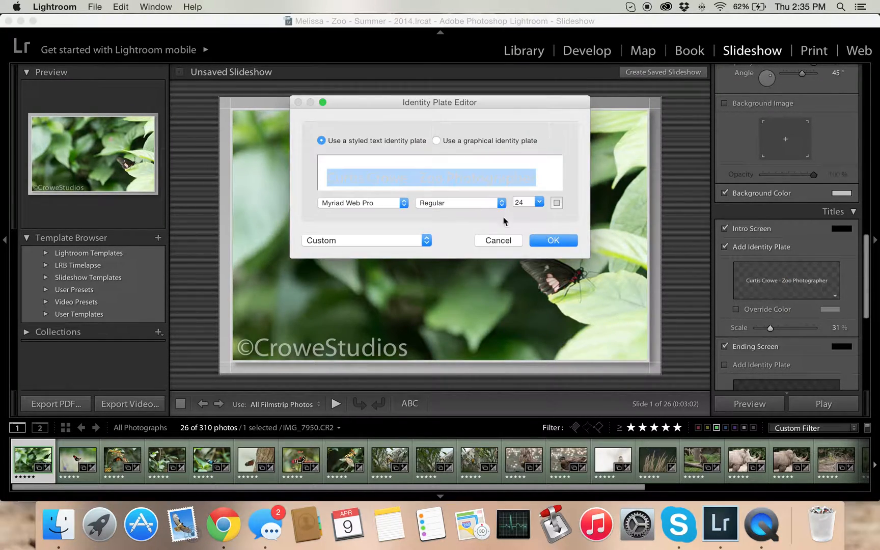
key("Return")
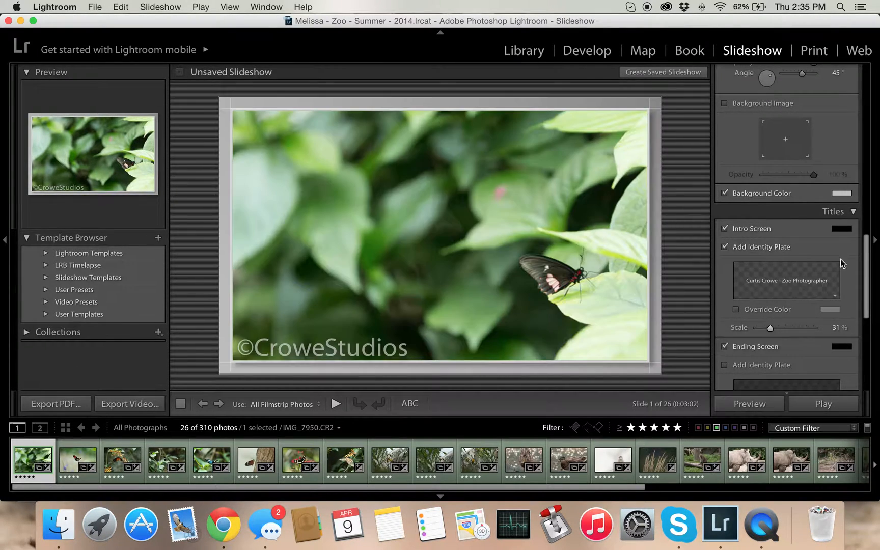
Reopen the intro screen's identity plate text in its editor and accept it as it is
left_click(815, 293)
left_click(804, 326)
left_click(549, 178)
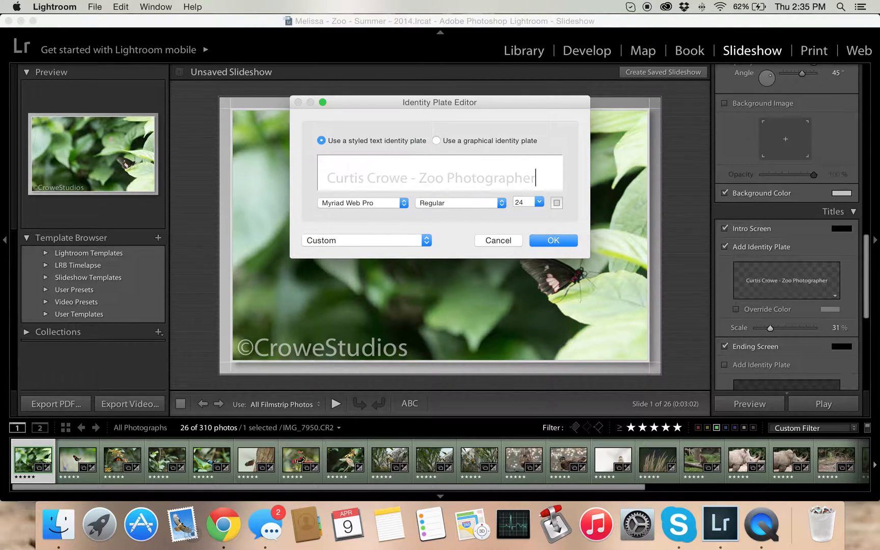
key("Return")
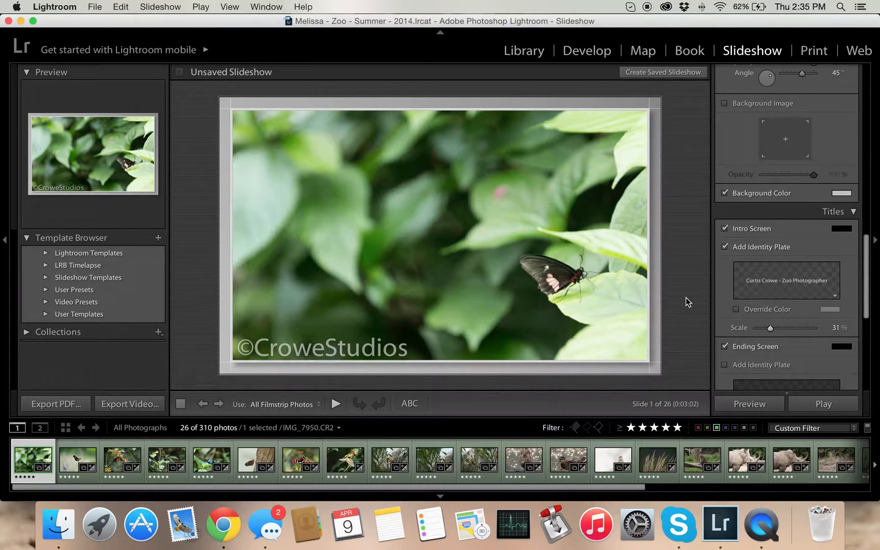
Set the scale of the intro screen's identity plate to 85%
left_click(759, 311)
left_click(758, 310)
scroll(825, 309, "down", 1)
left_click_drag(771, 314, 805, 313)
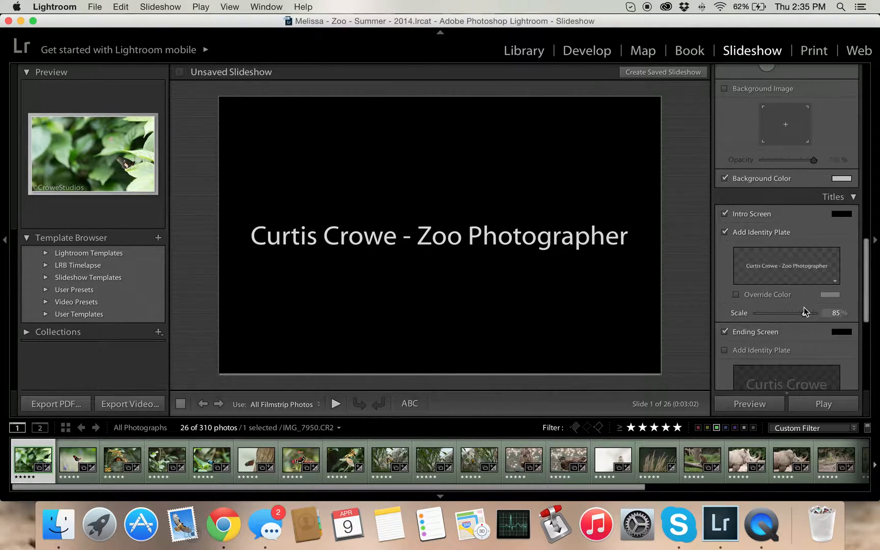
Toggle the ending screen off and on to preview it, leaving it enabled
scroll(861, 326, "down", 6)
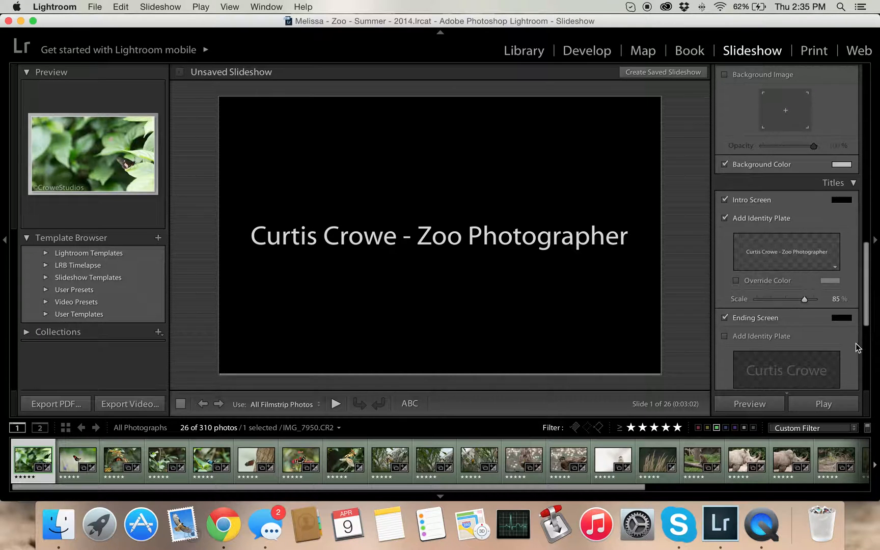
left_click(754, 227)
left_click(755, 228)
left_click(754, 229)
left_click(754, 228)
left_click(755, 229)
scroll(778, 243, "down", 1)
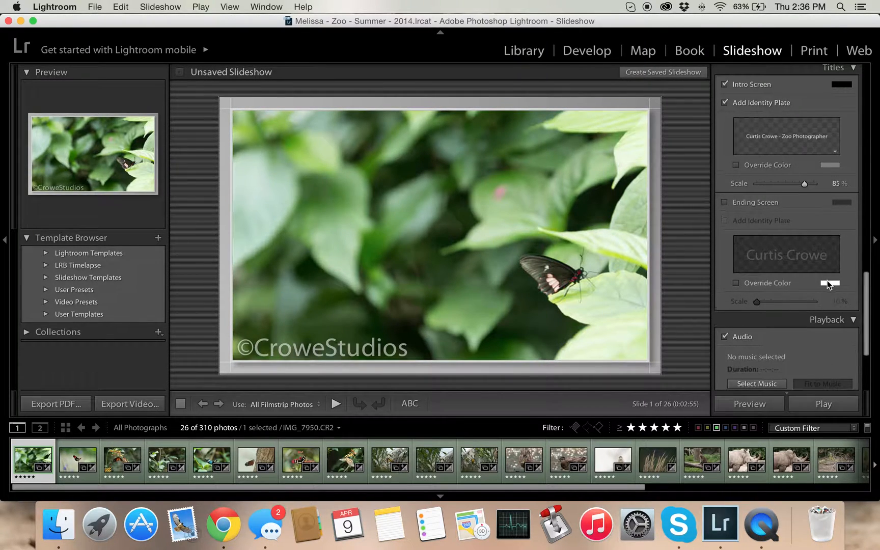
left_click(746, 199)
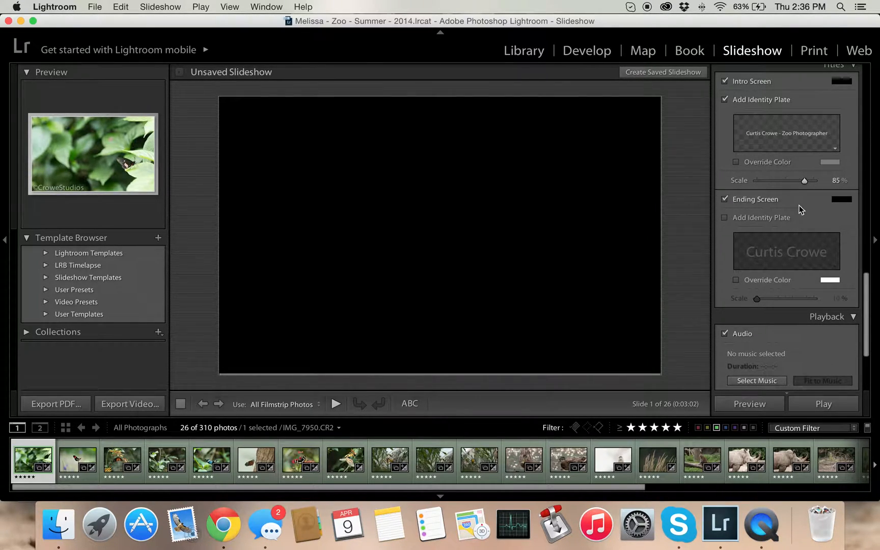
Add an identity plate to the ending screen reading "For your photography needs contact" followed by the photographer's name and phone number
left_click(741, 221)
left_click(774, 252)
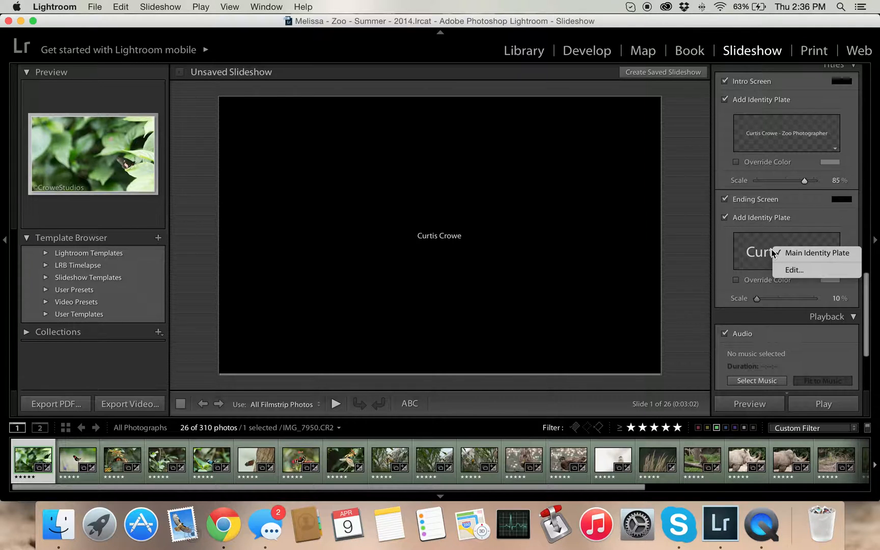
left_click(792, 271)
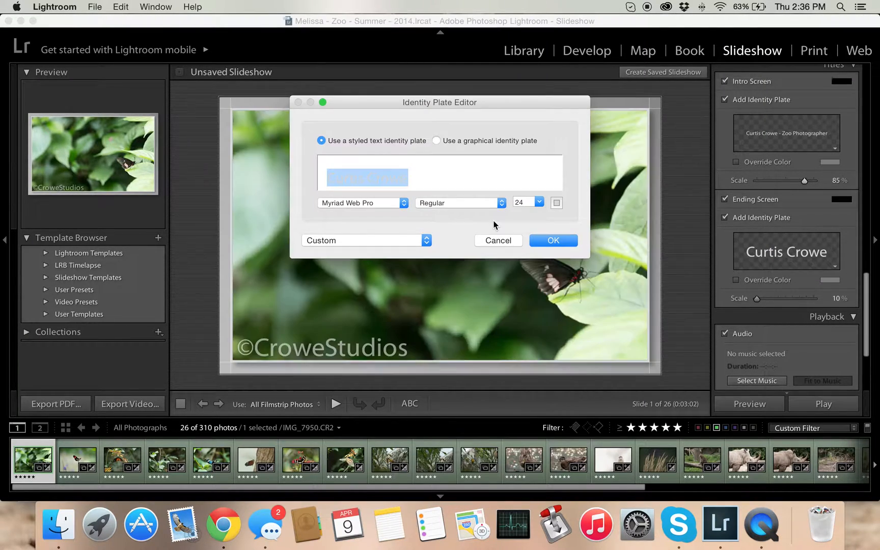
key("BackSpace")
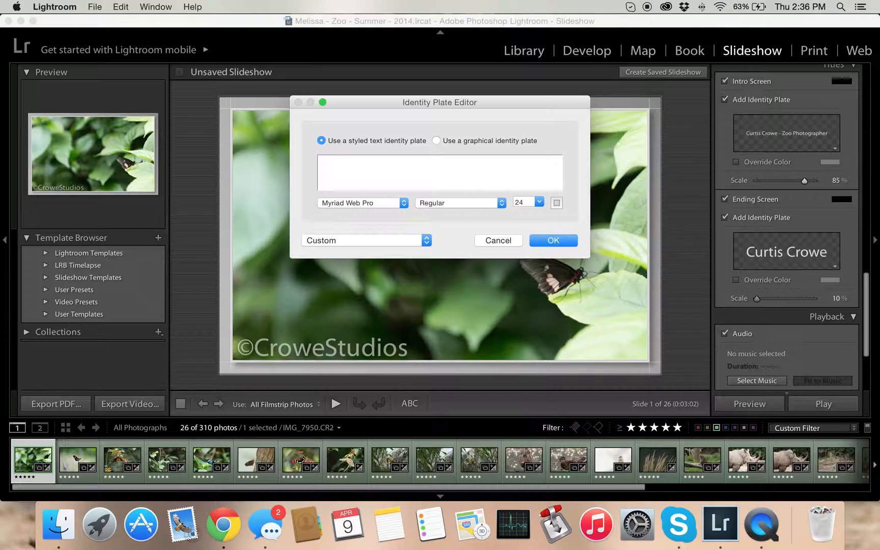
type("For your photography")
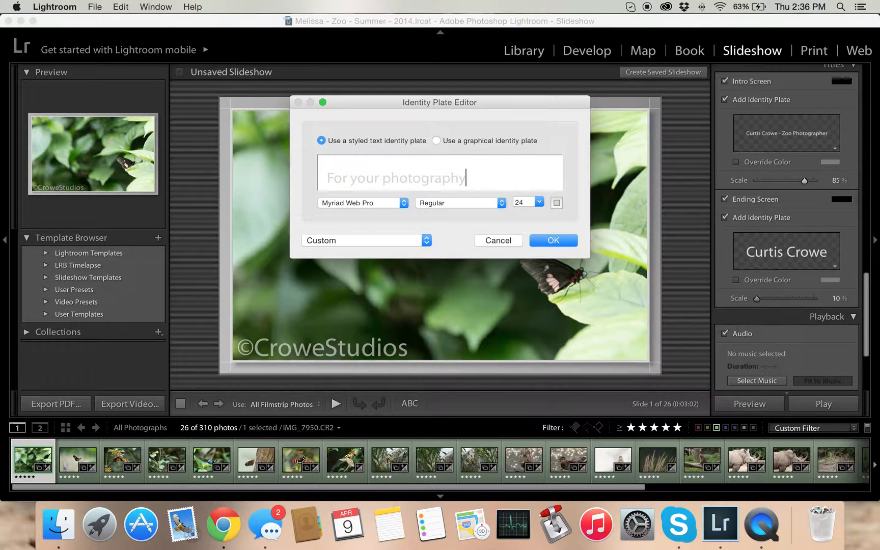
type(" needs contact")
key("Return")
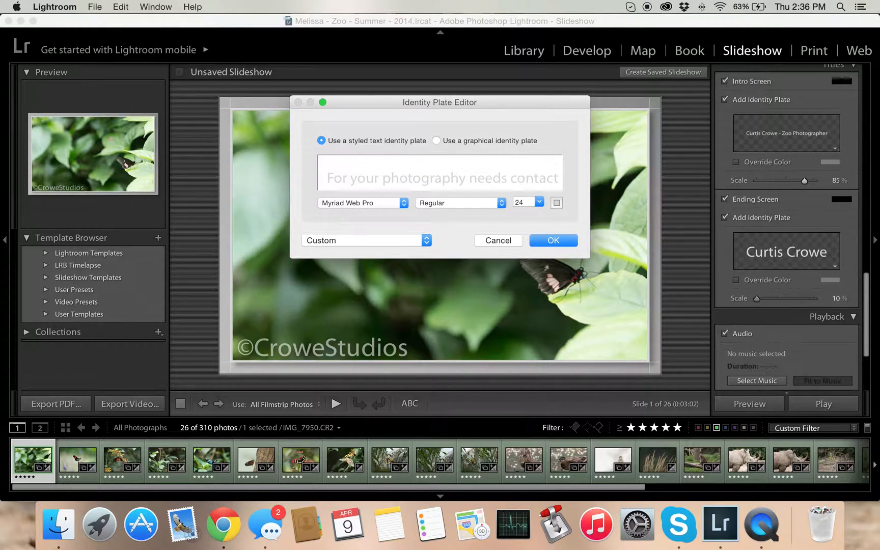
left_click(556, 241)
Set the ending screen's identity plate scale to 85% and preview the ending screen
left_click_drag(774, 298, 805, 298)
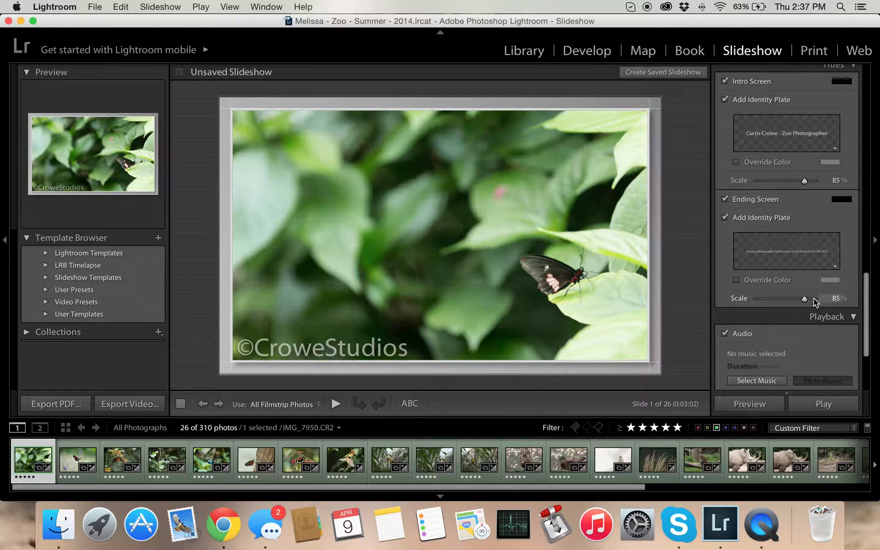
double_click(752, 204)
double_click(754, 204)
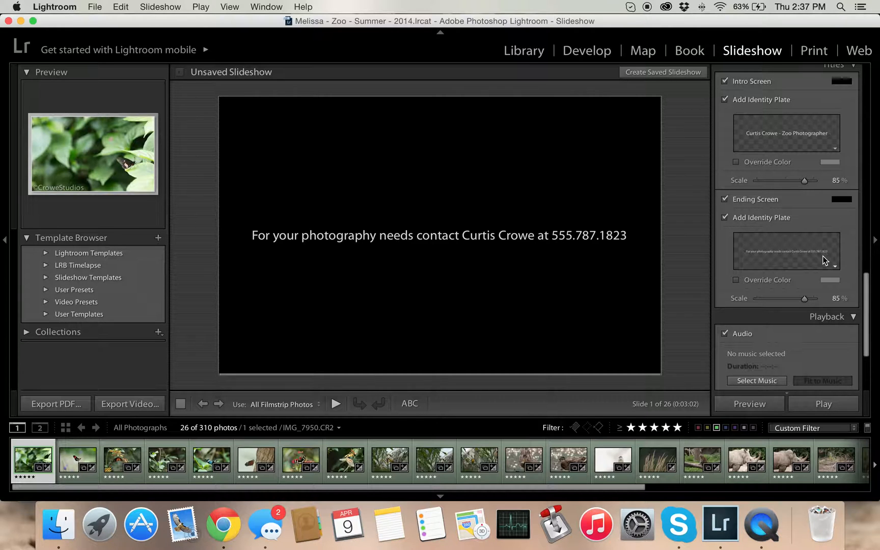
Choose New_Land.mp3 from the Downloads folder as the slideshow's music track
scroll(779, 248, "down", 3)
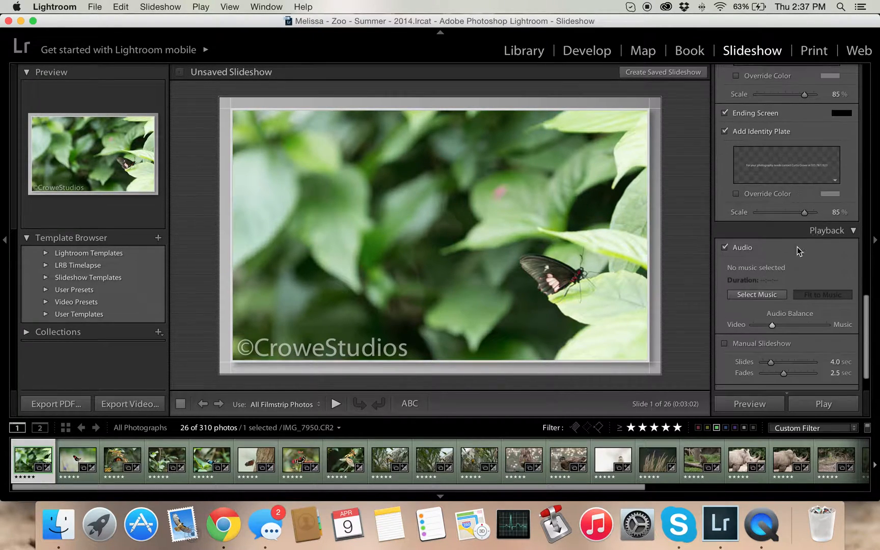
scroll(804, 232, "down", 1)
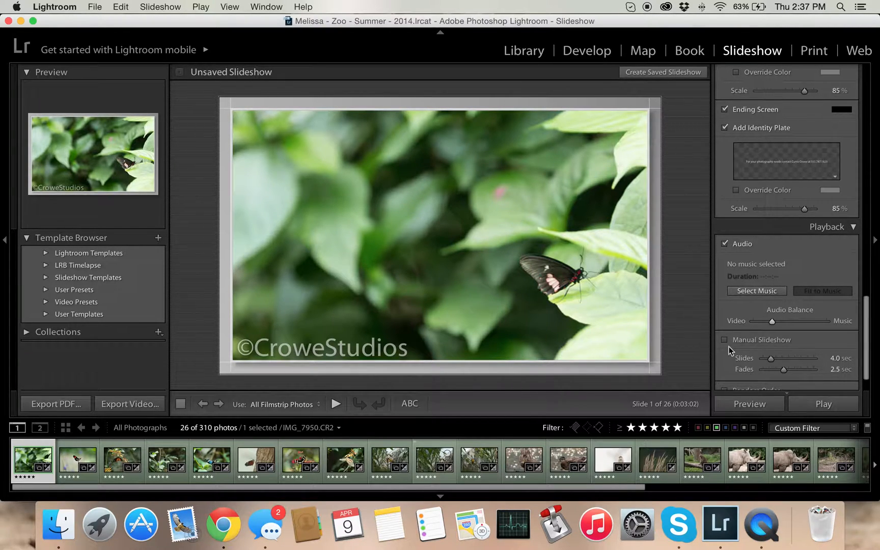
left_click(757, 291)
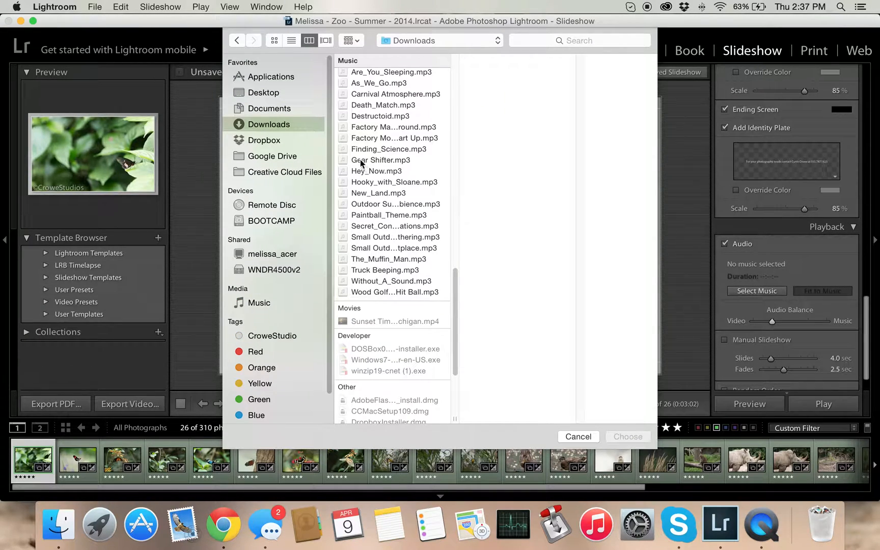
scroll(431, 195, "up", 1)
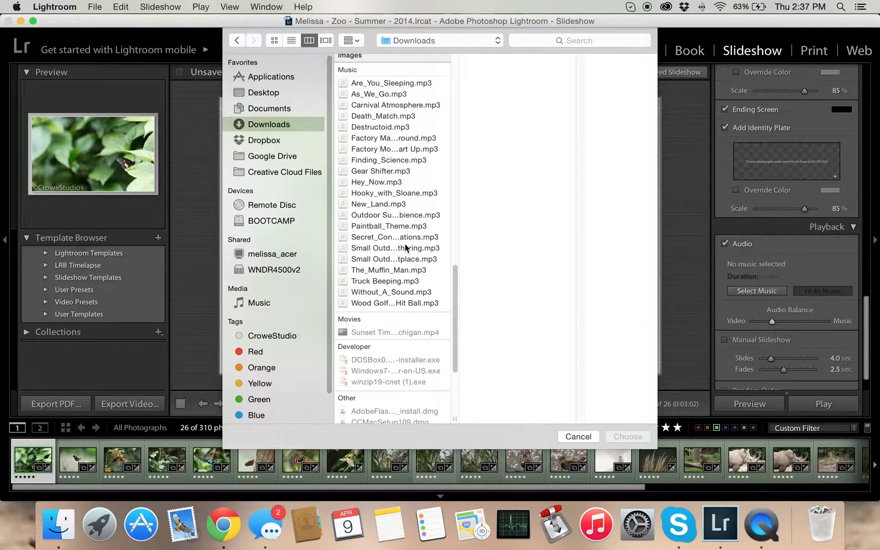
left_click(379, 193)
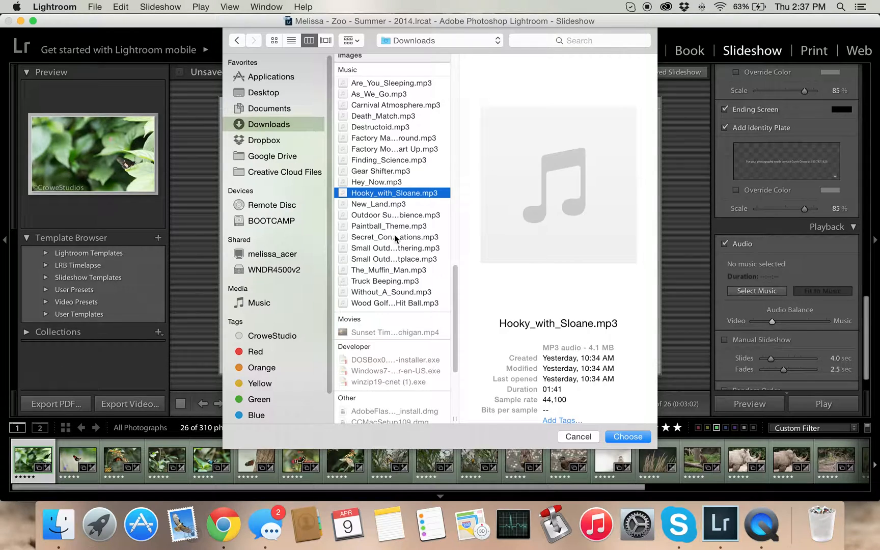
left_click(395, 237)
left_click(406, 149)
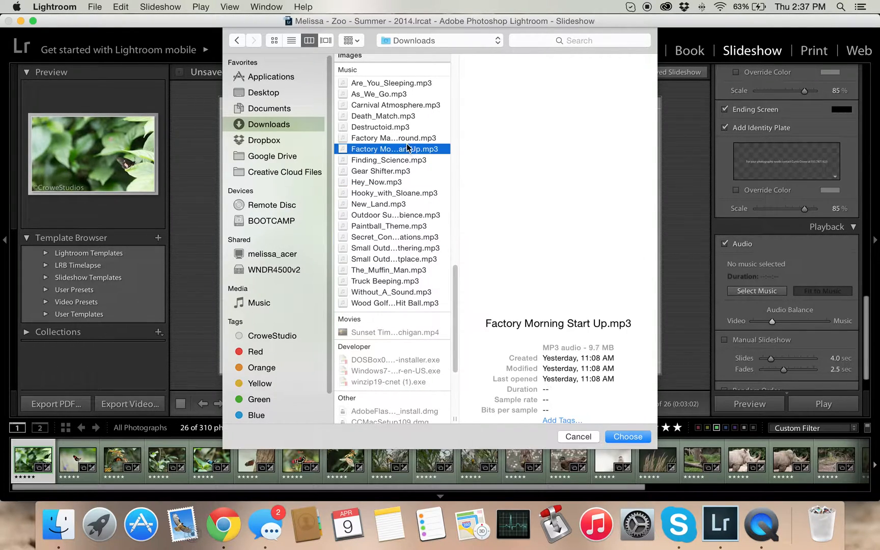
left_click(388, 117)
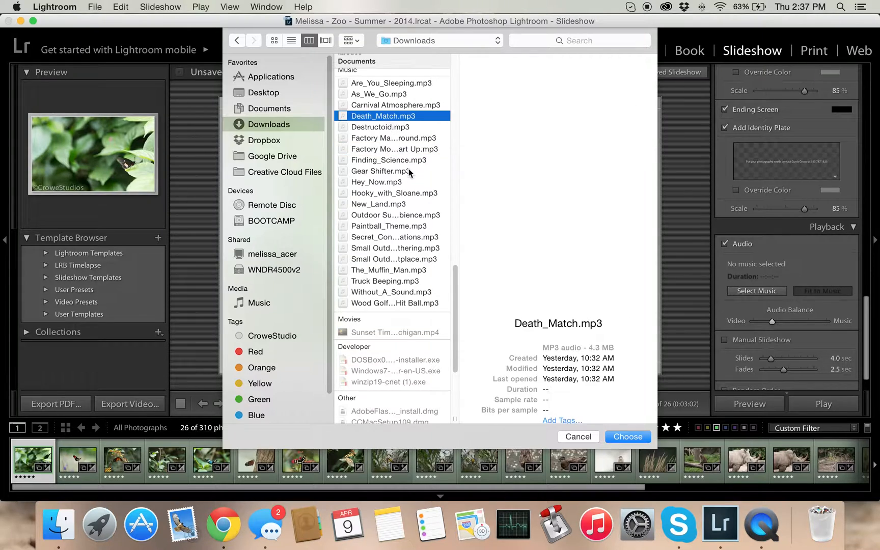
left_click(386, 206)
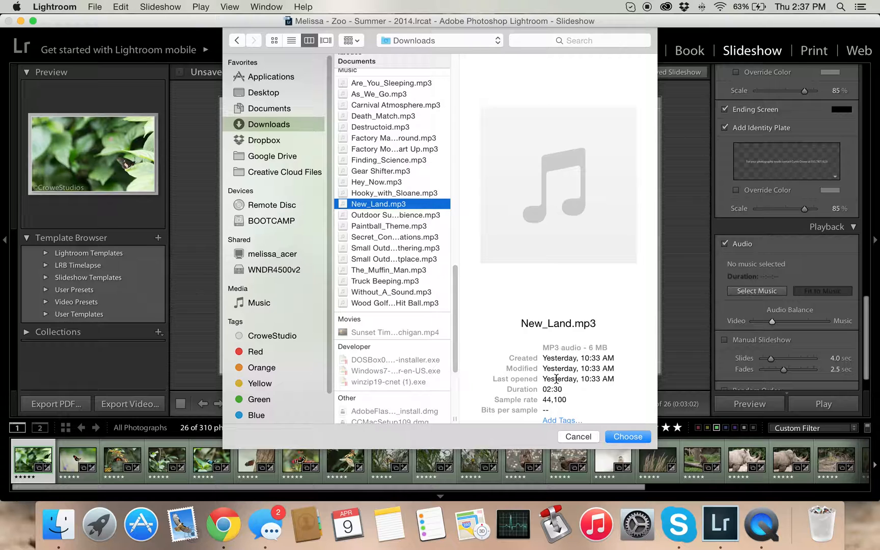
left_click(626, 437)
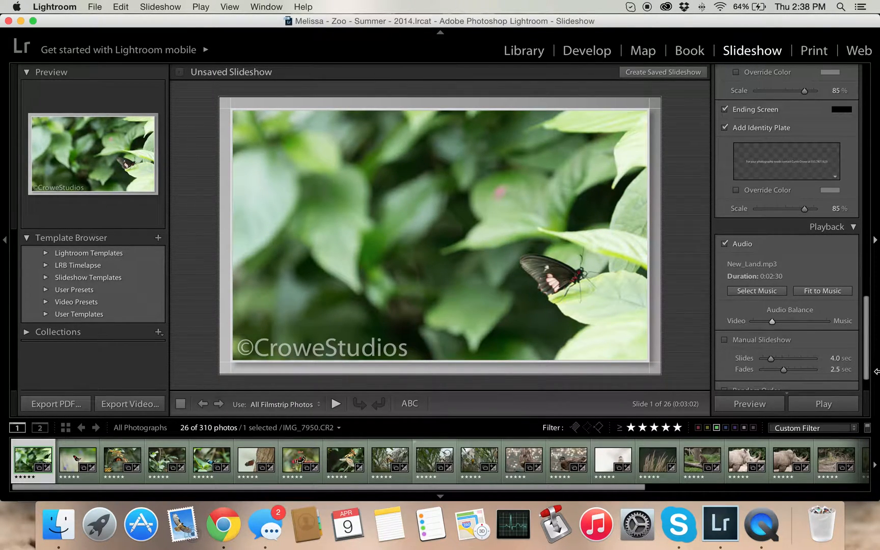
Fit the slideshow to the music while adjusting the fade length, ending with 3.4 sec slides and 2.0 sec fades
left_click(820, 291)
left_click_drag(784, 371, 780, 371)
left_click(821, 295)
left_click_drag(780, 369, 783, 369)
left_click(819, 295)
scroll(862, 319, "down", 1)
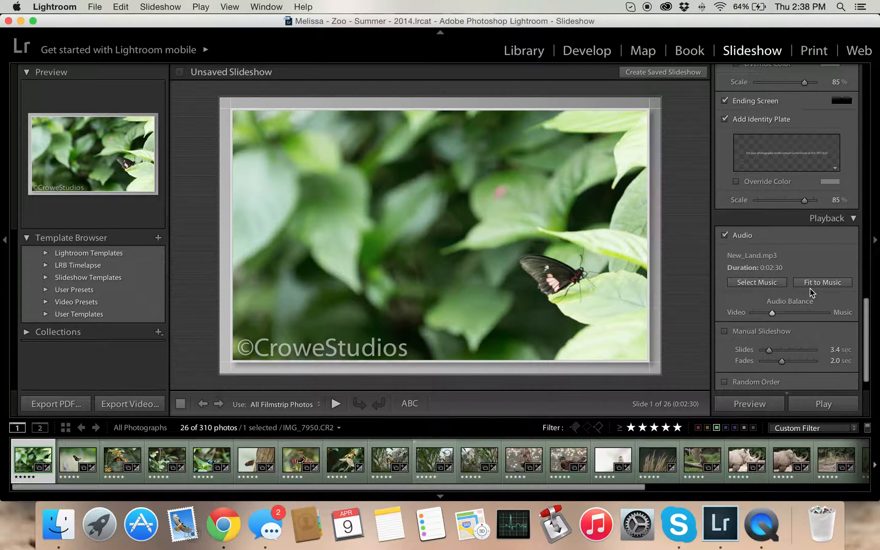
scroll(815, 290, "down", 2)
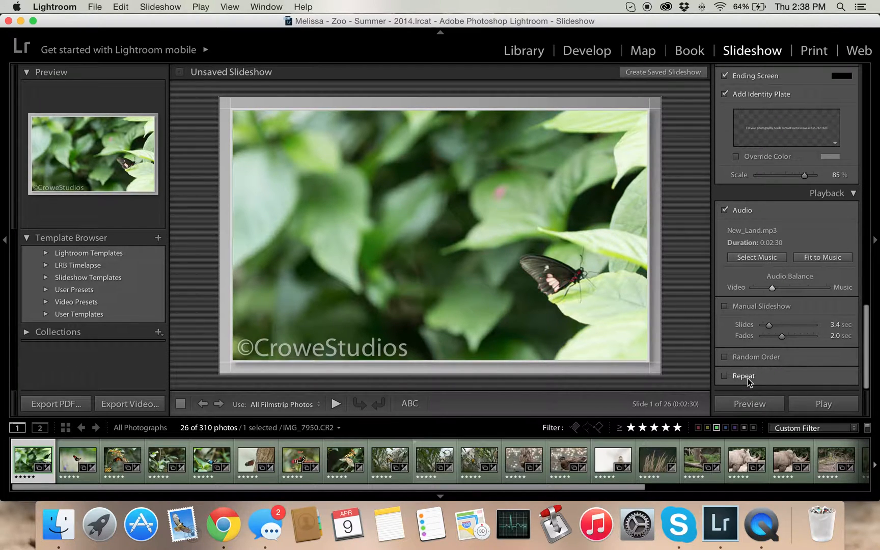
Preview the slideshow in the workspace, play it full screen, and exit playback
left_click(755, 406)
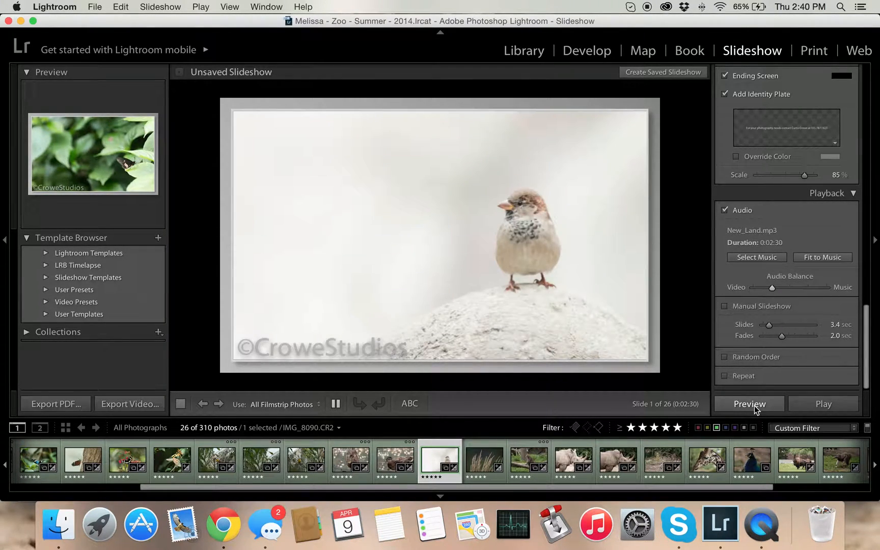
key("Escape")
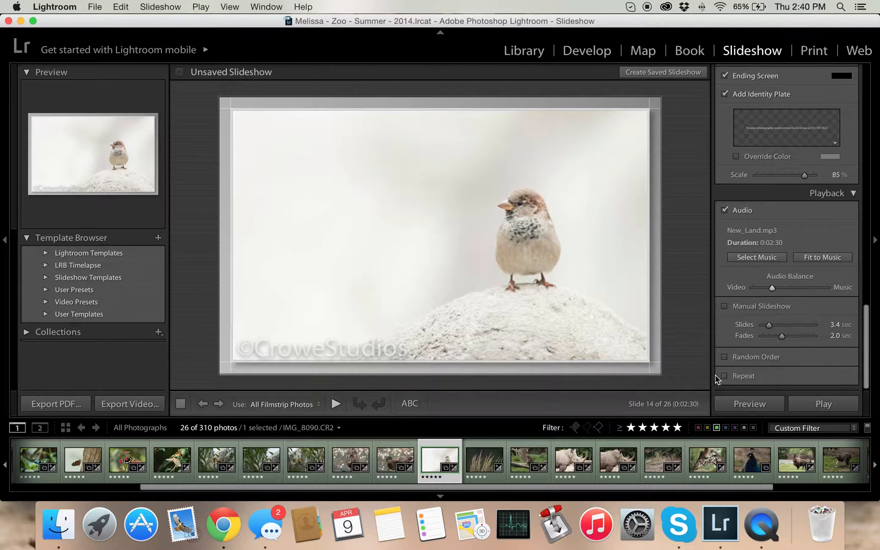
left_click(825, 404)
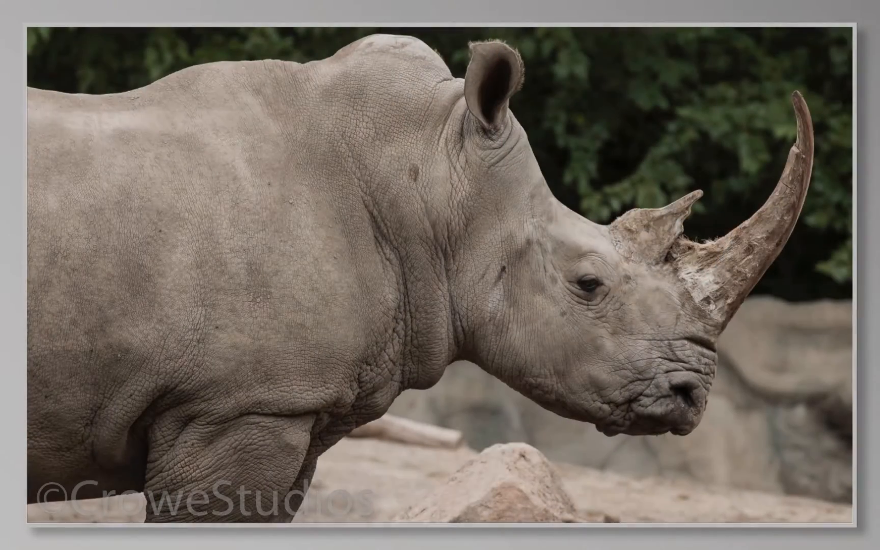
key("Escape")
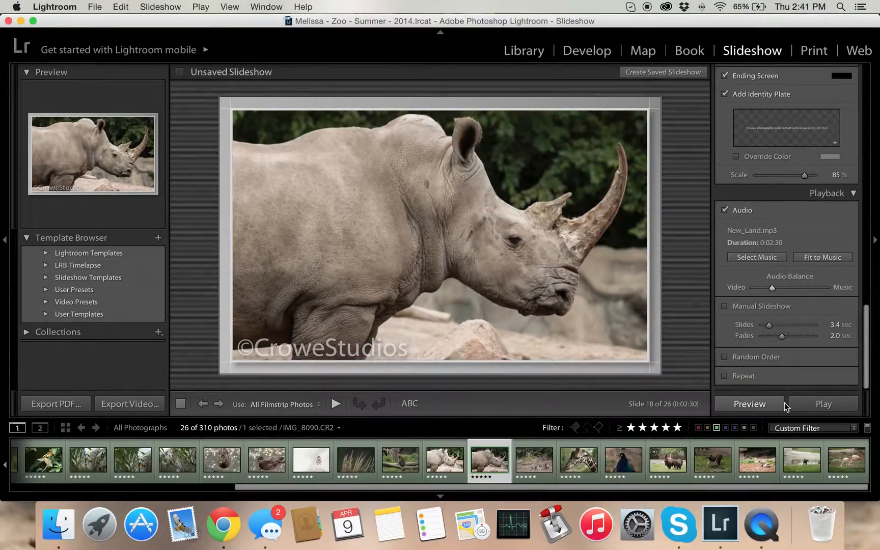
Export the slideshow as a 1080p video named "Super Awesome Slideshow of Epicness" to the Desktop
left_click(117, 406)
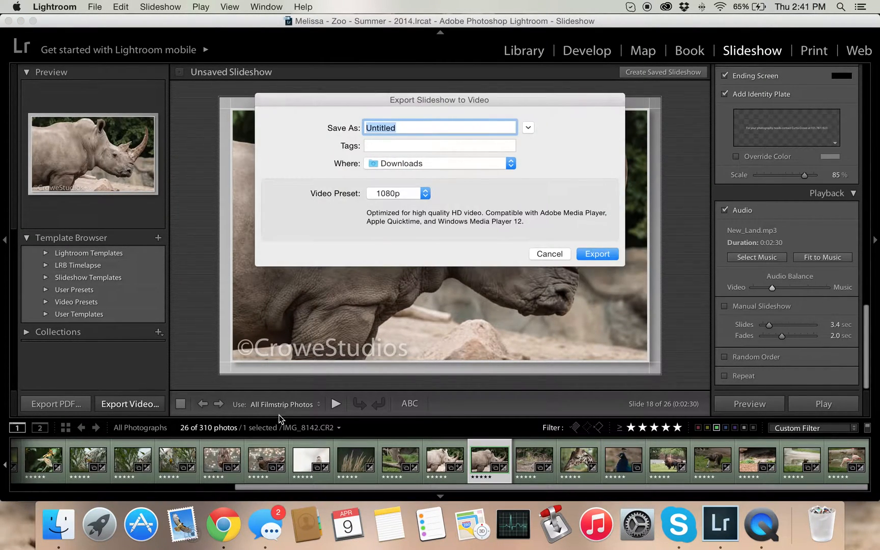
left_click(403, 192)
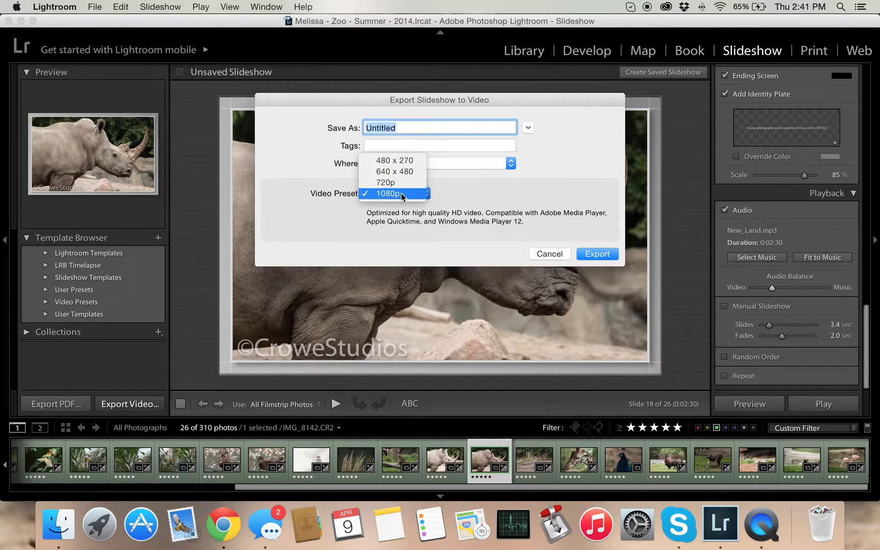
left_click(403, 194)
left_click(479, 162)
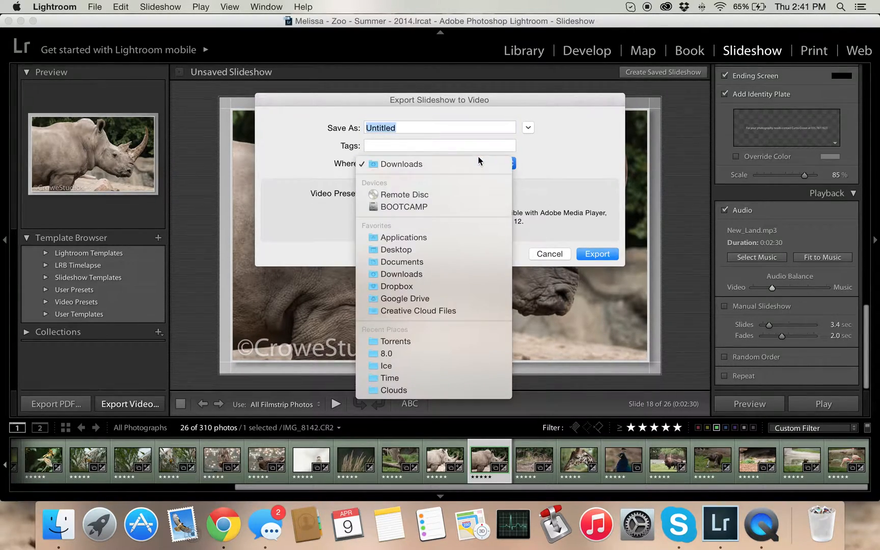
left_click(442, 247)
left_click_drag(437, 124, 354, 121)
type("Super Awesome Slideshow of Epic ness")
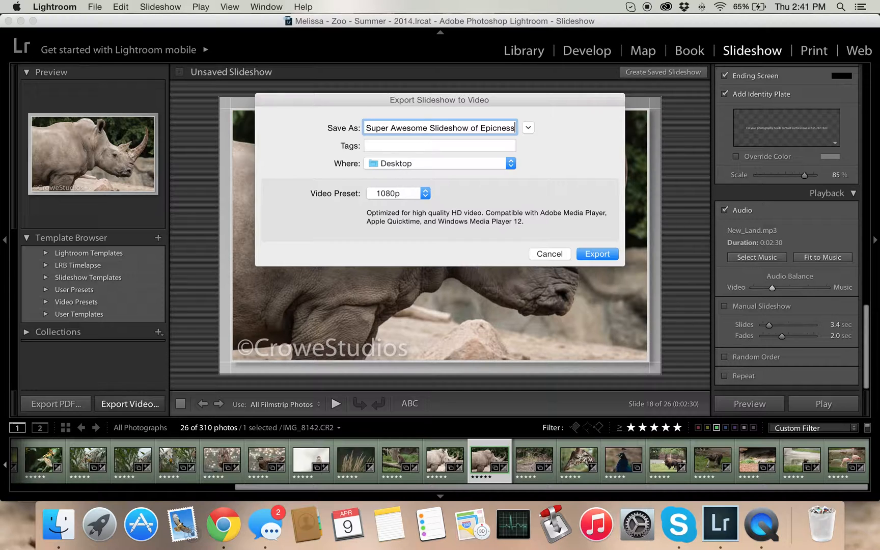
left_click(592, 254)
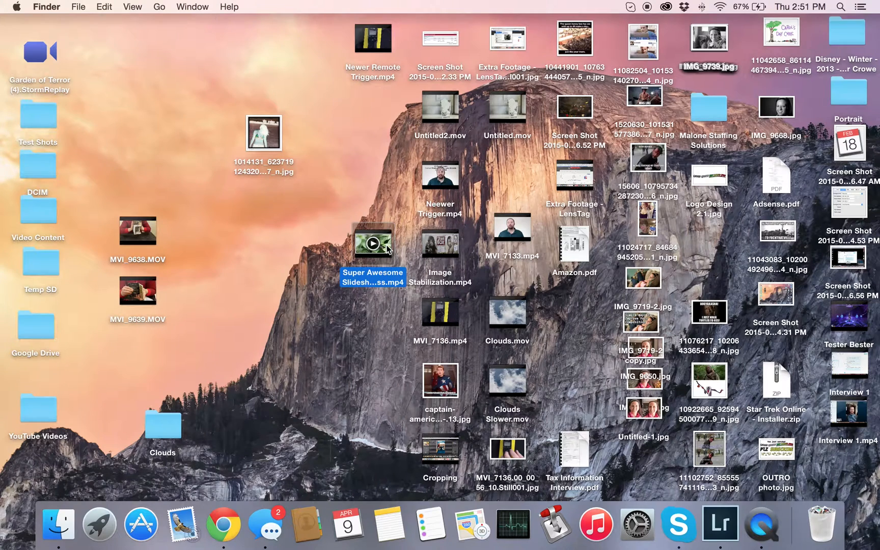
Preview the exported slideshow video from the desktop and open it full screen in VLC
key("space")
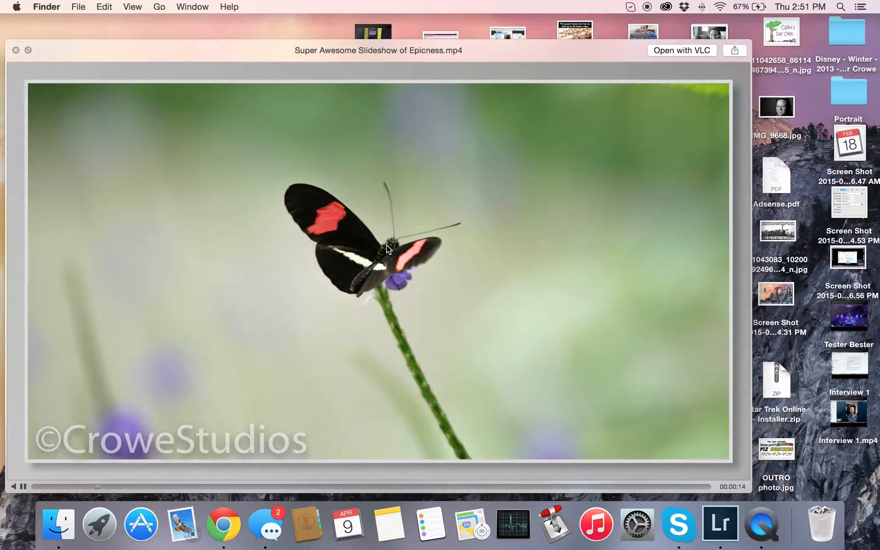
left_click(699, 49)
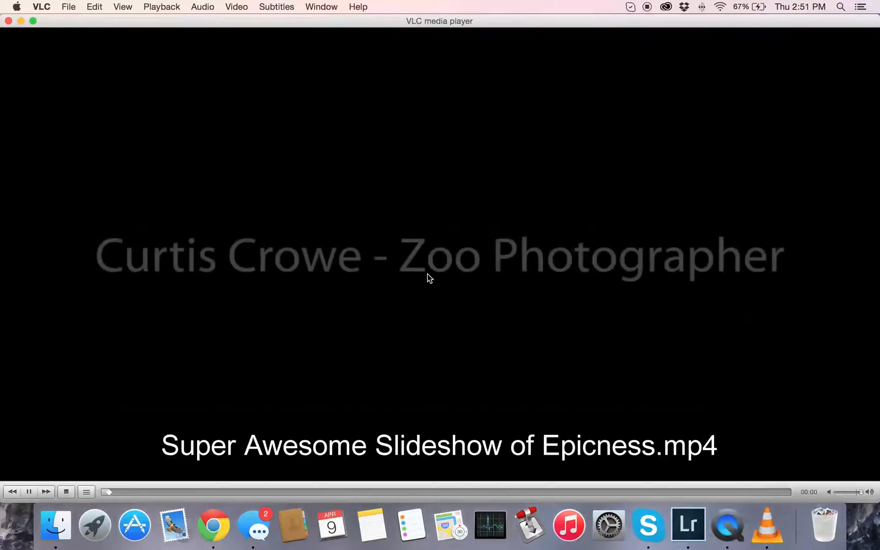
double_click(428, 276)
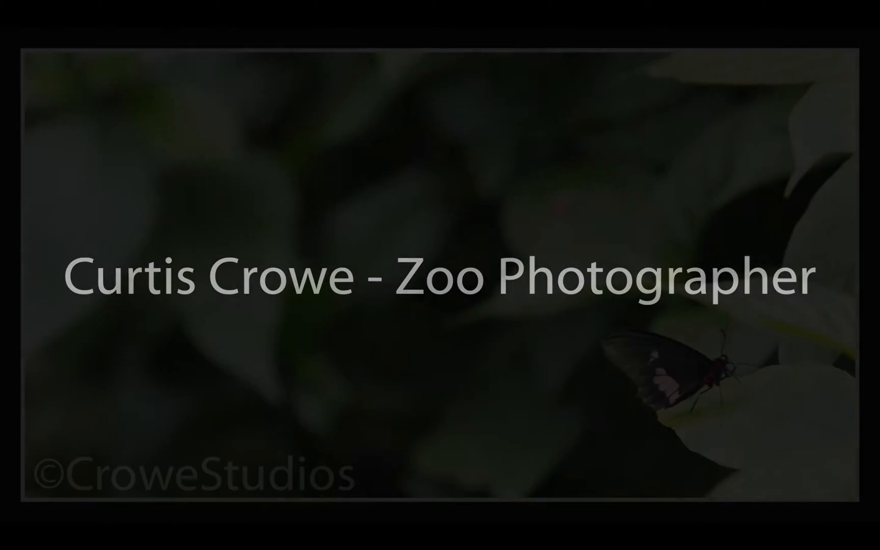
Skip ahead in the playing slideshow video and raise the system volume
mouse_move(507, 373)
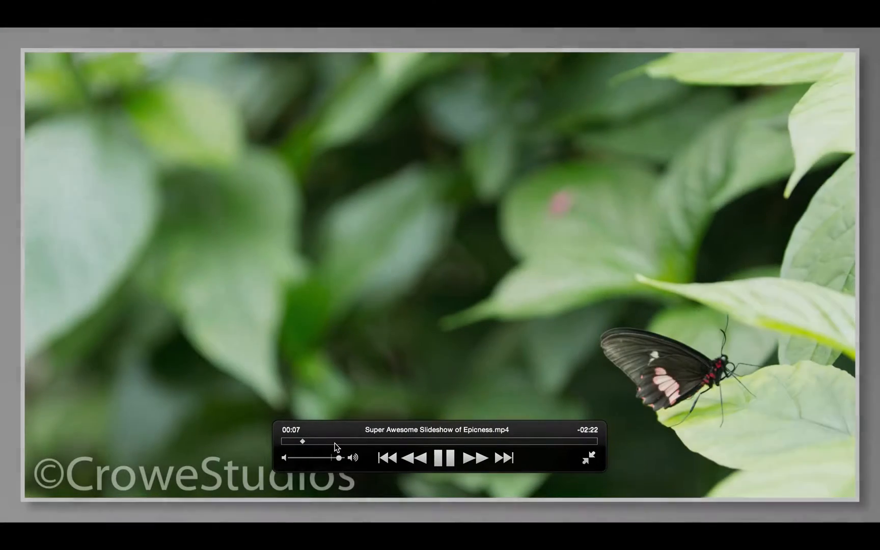
left_click(337, 441)
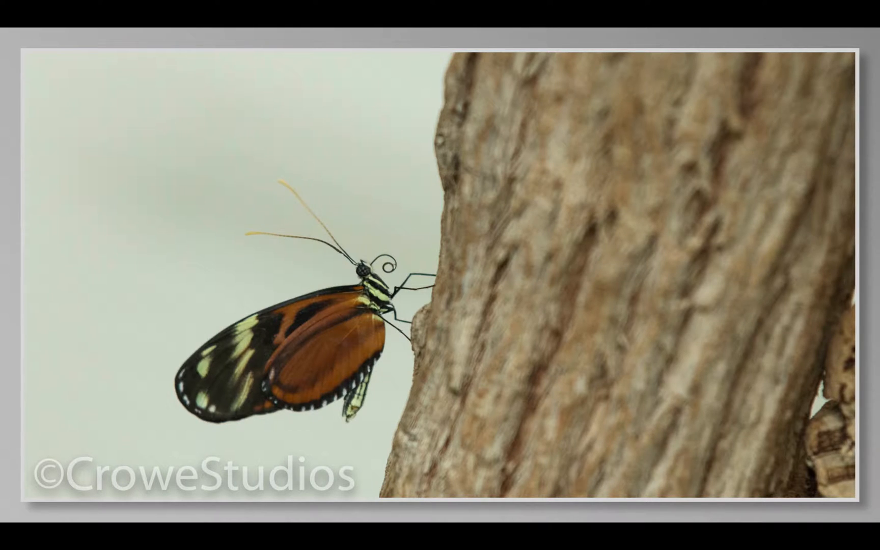
key("XF86AudioRaiseVolume")
key("XF86AudioRaiseVolume")
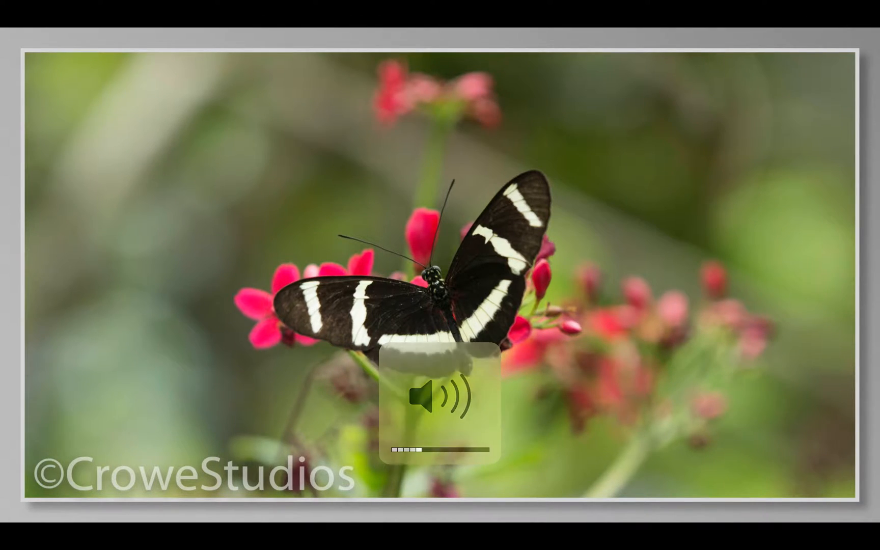